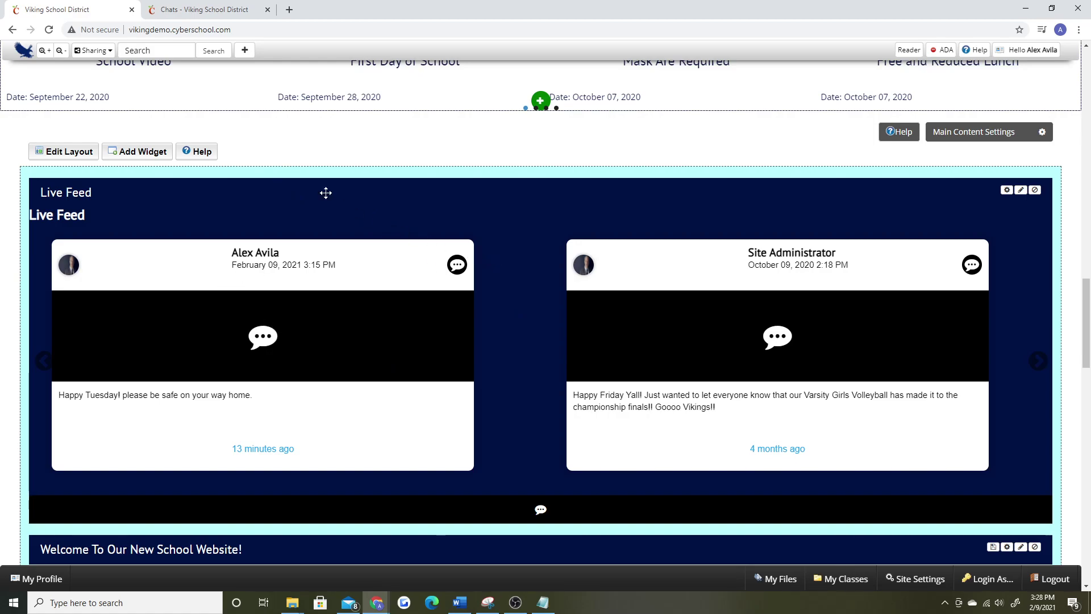
# In the District Updates chat on the Chats page, send the message "Remember Picture Day is tomorrow!"
pyautogui.click(176, 10)
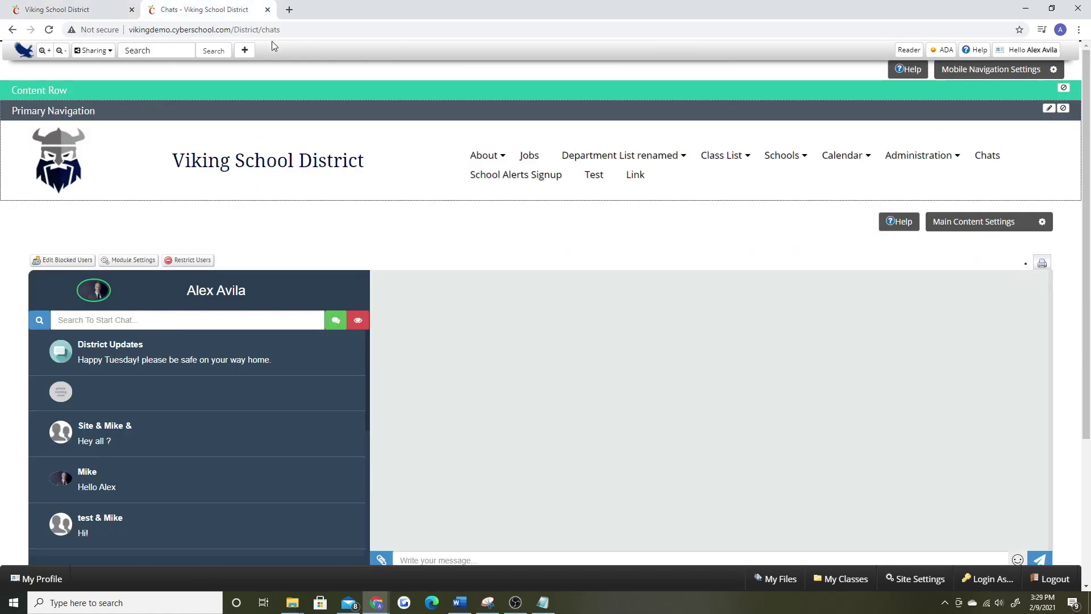
pyautogui.scroll(-2, 372, 217)
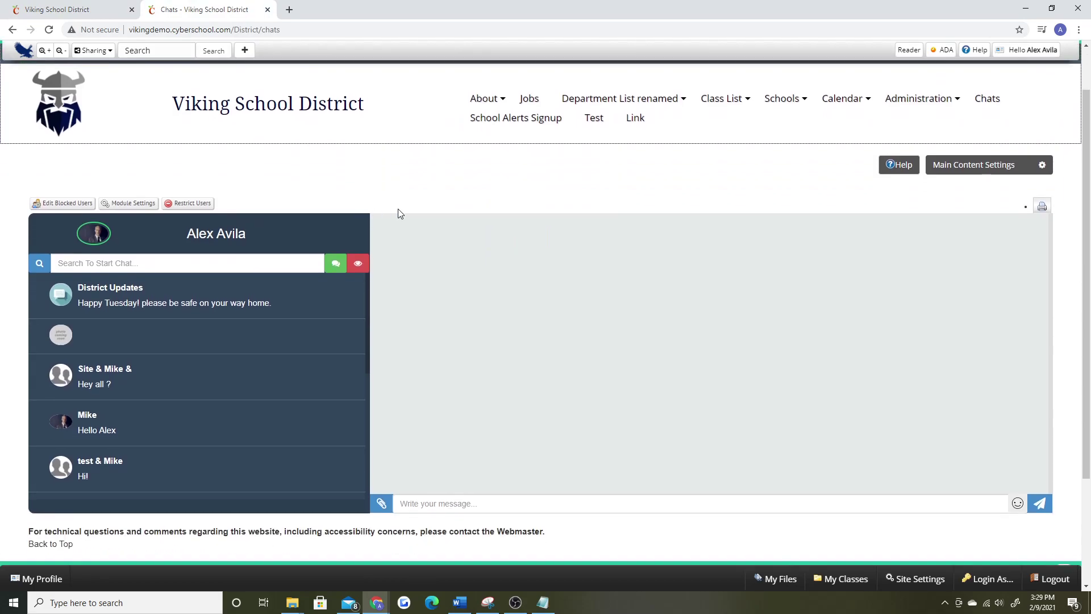
pyautogui.click(178, 249)
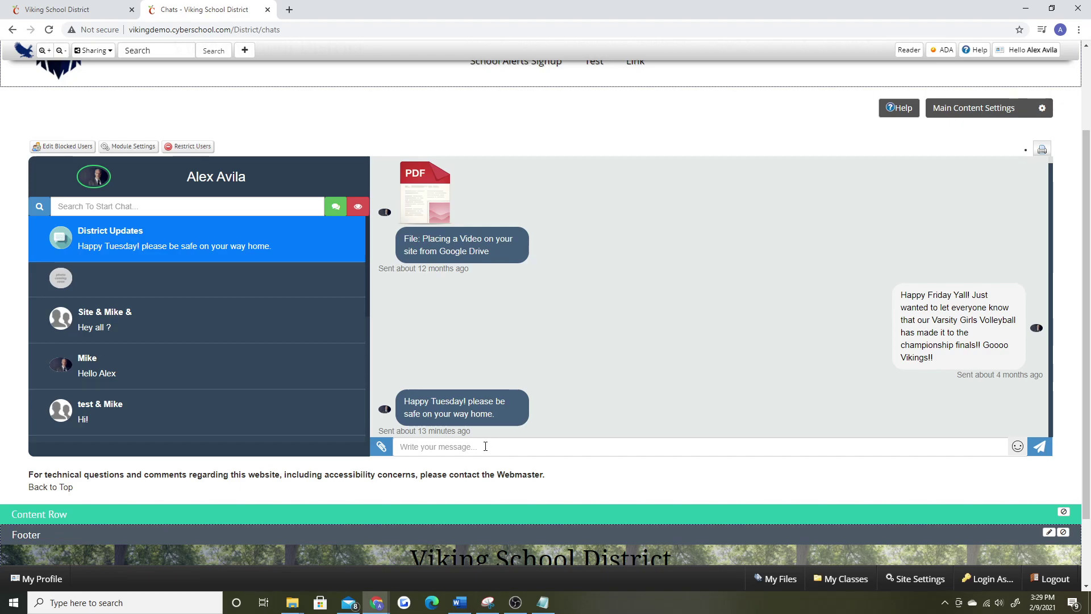
pyautogui.click(96, 11)
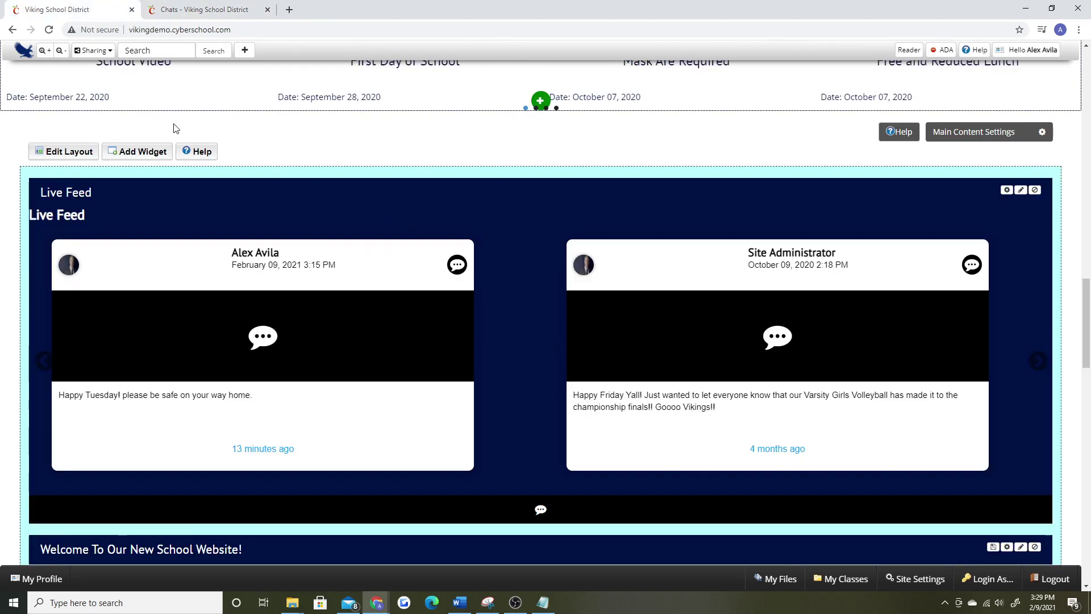
pyautogui.click(174, 11)
pyautogui.click(462, 449)
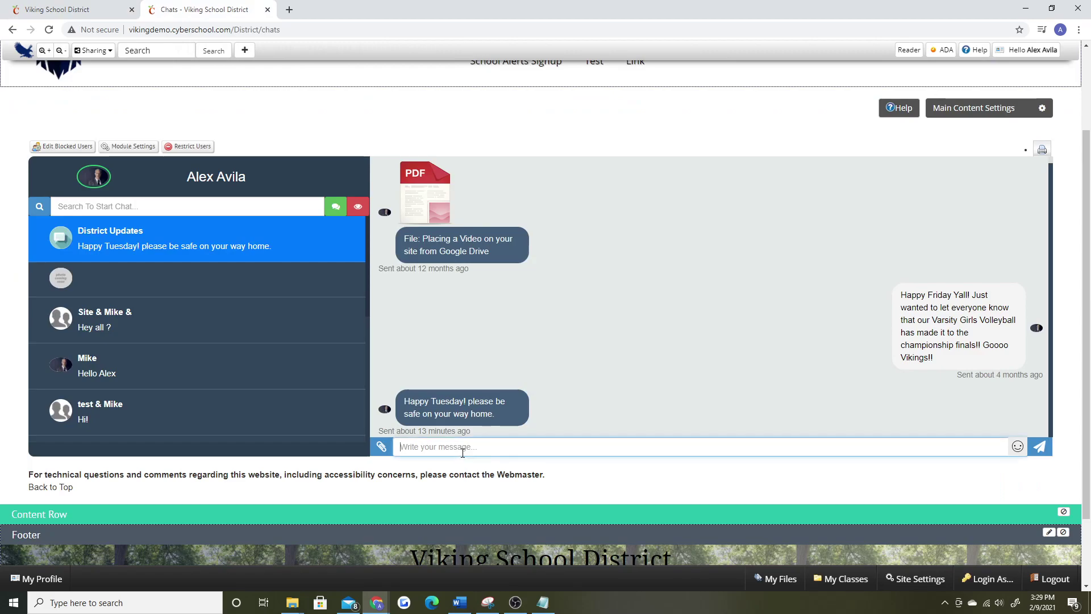
pyautogui.write('Remember Picture Day is tomorrow!')
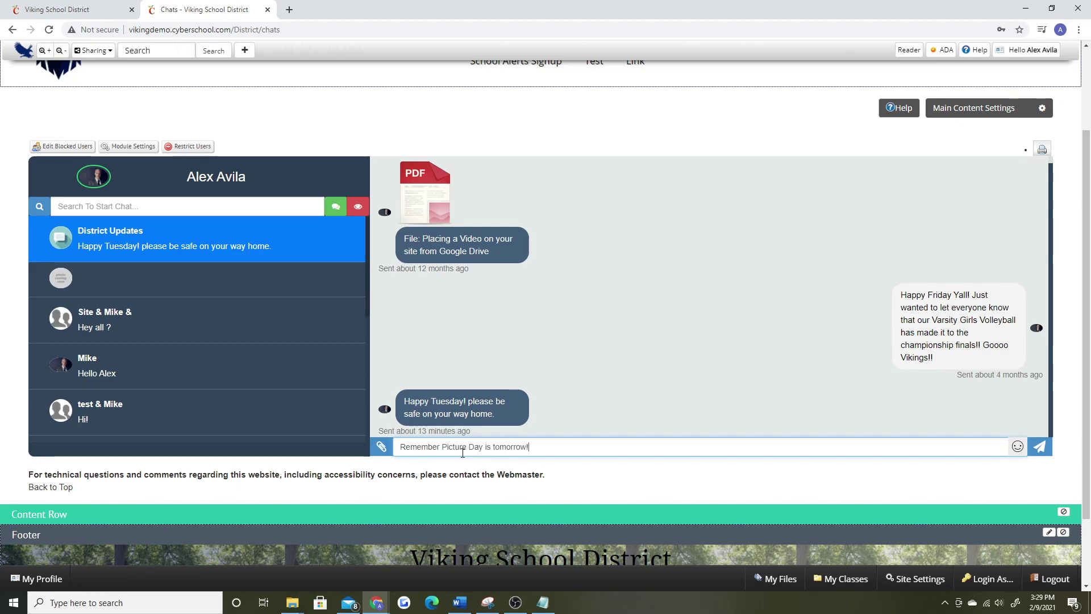
pyautogui.click(1040, 446)
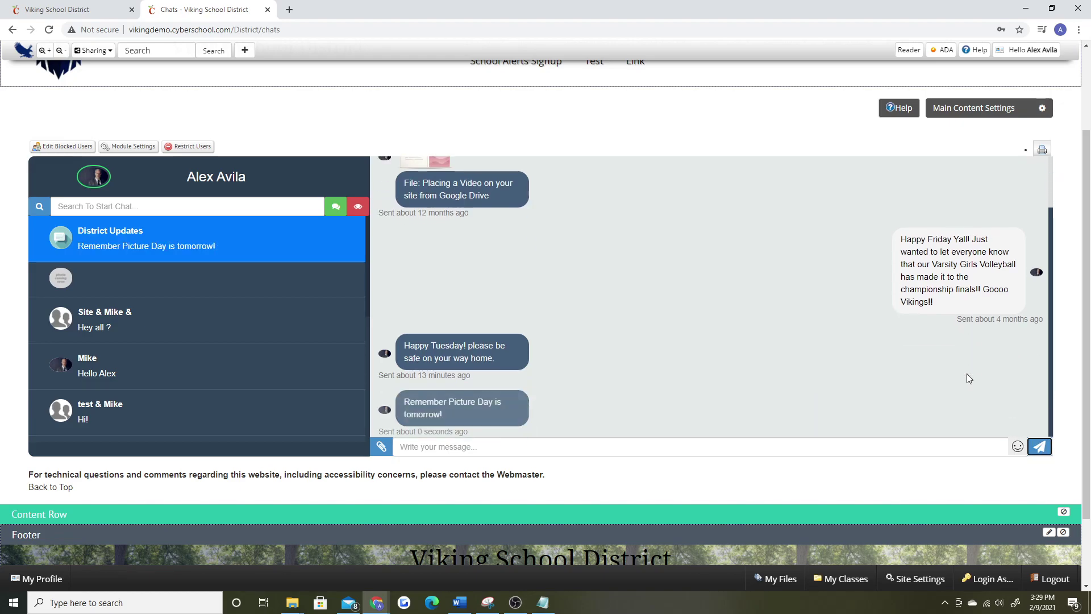
# Reload the district home page and check the Live Feed widget for the newly sent chat message
pyautogui.click(100, 9)
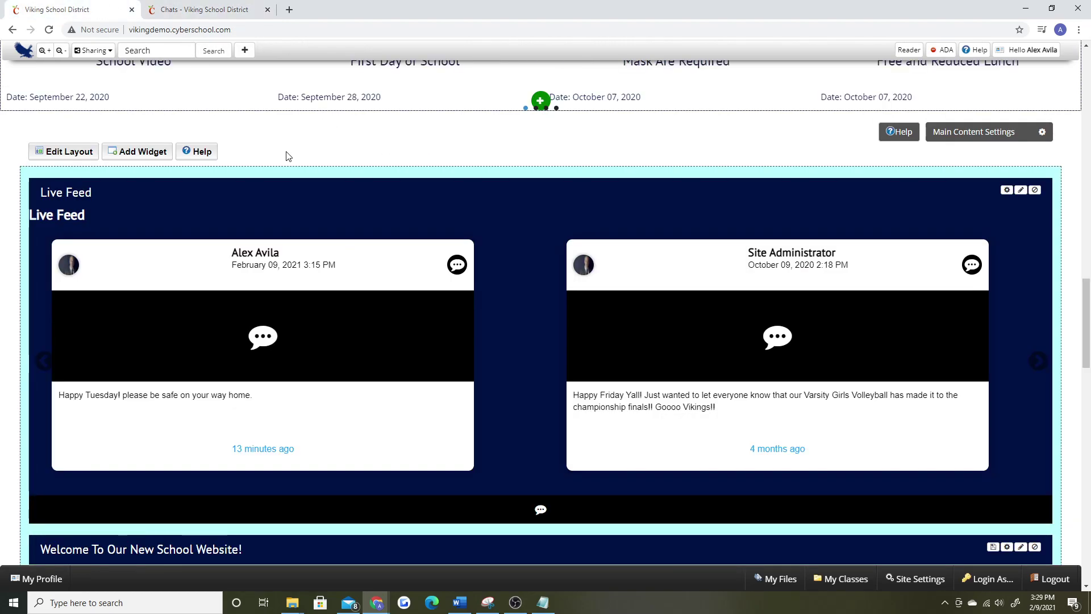
pyautogui.click(49, 29)
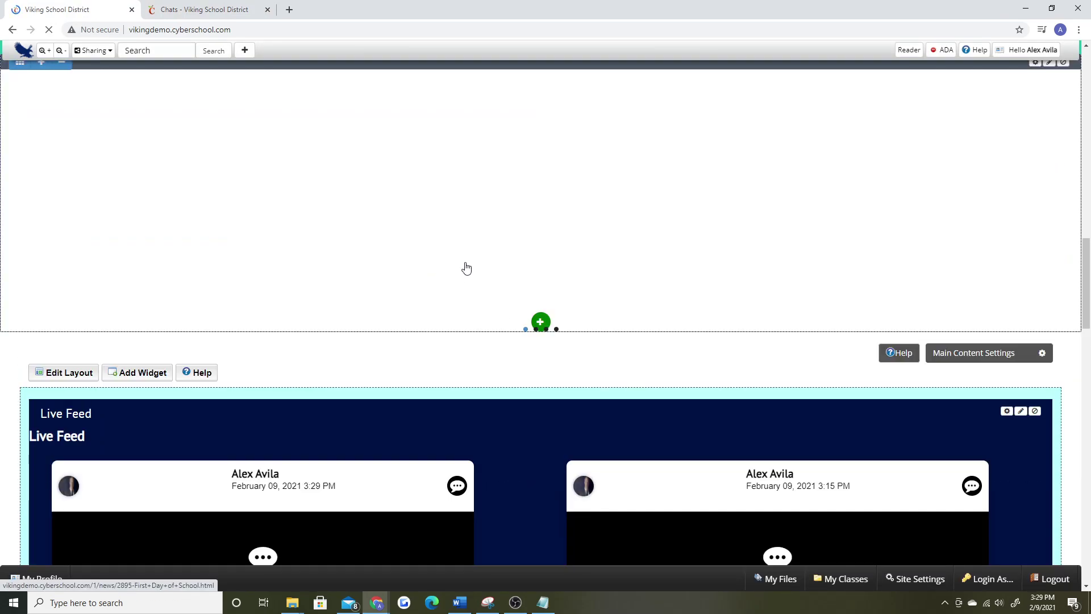
pyautogui.scroll(-2, 466, 265)
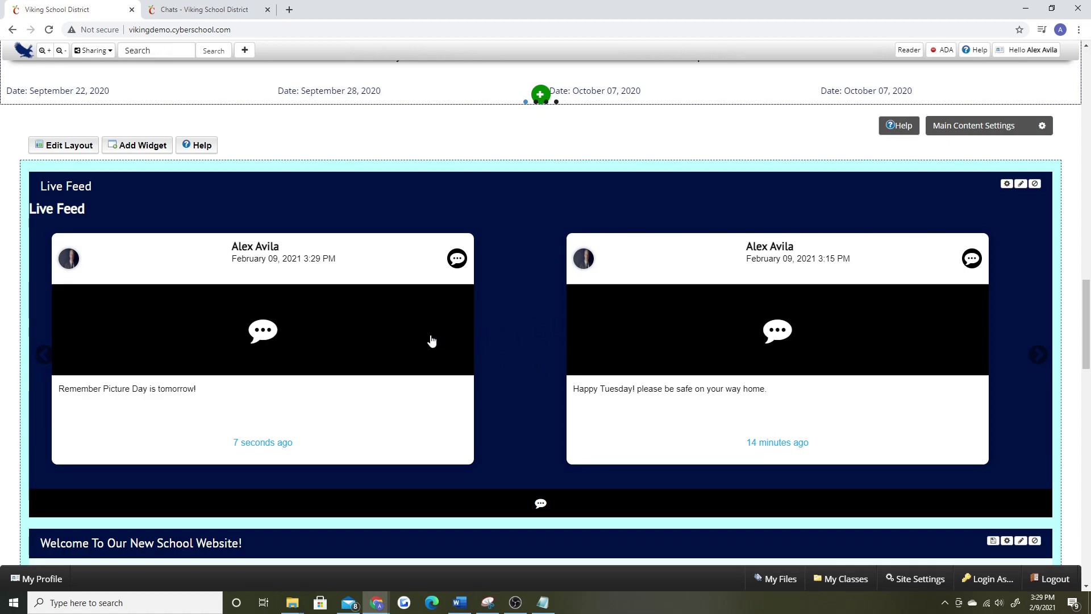
# Set the Live Feed widget's layout to Default, save it, and look over the resulting feed
pyautogui.click(1007, 185)
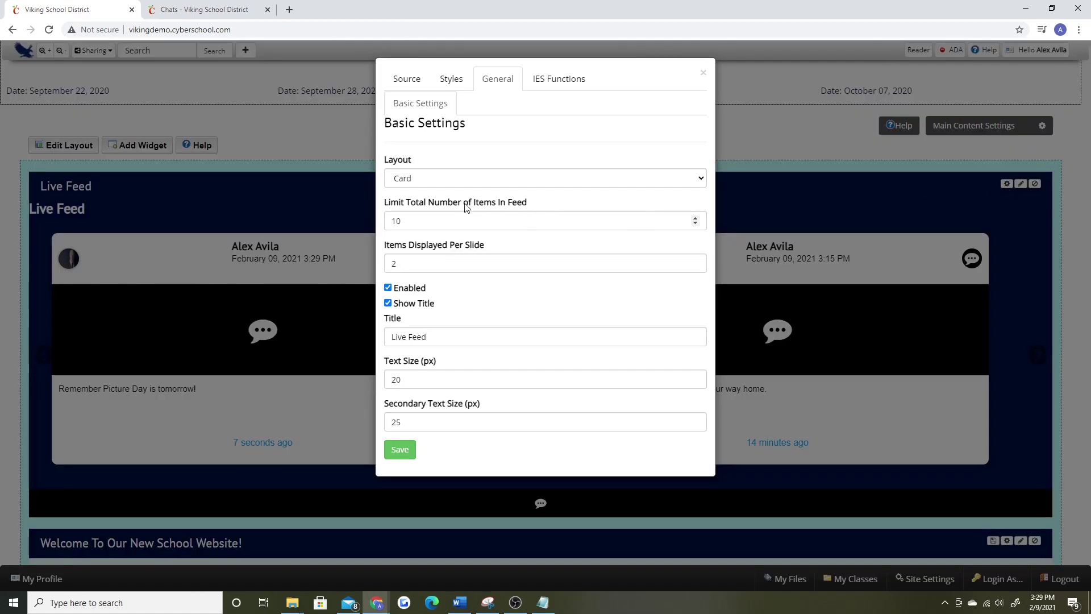
pyautogui.click(438, 183)
pyautogui.click(416, 195)
pyautogui.click(402, 451)
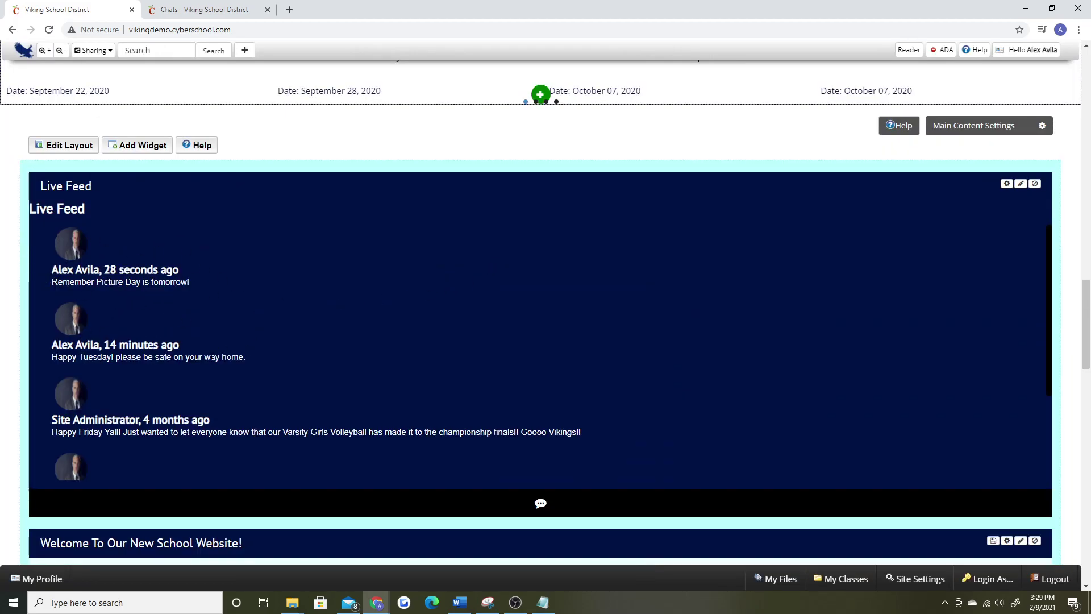
pyautogui.scroll(-2, 654, 291)
pyautogui.scroll(3, 461, 316)
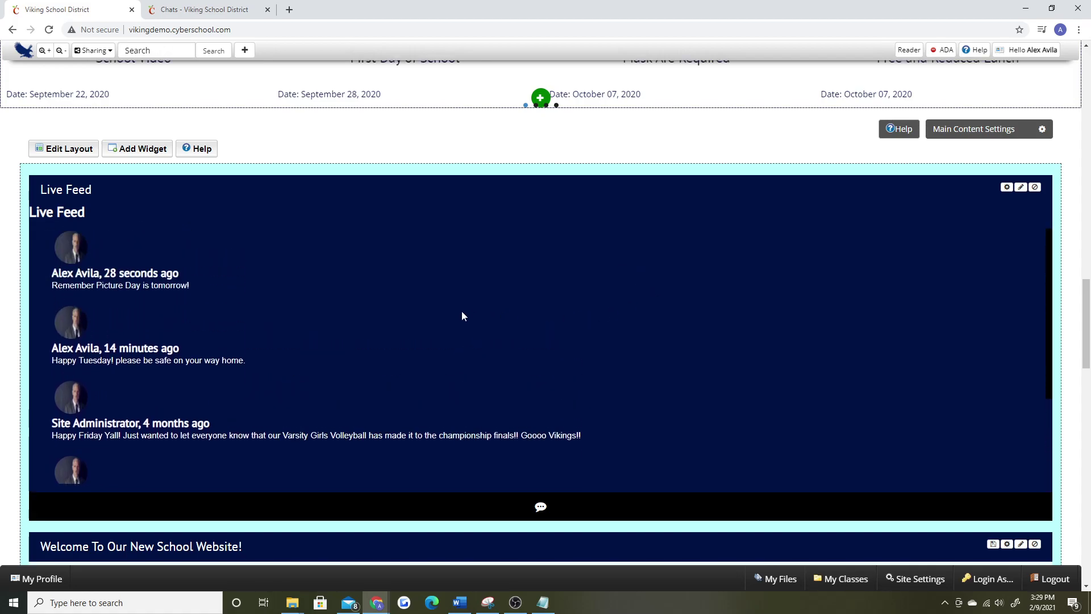
pyautogui.scroll(1, 462, 316)
pyautogui.scroll(-1, 813, 201)
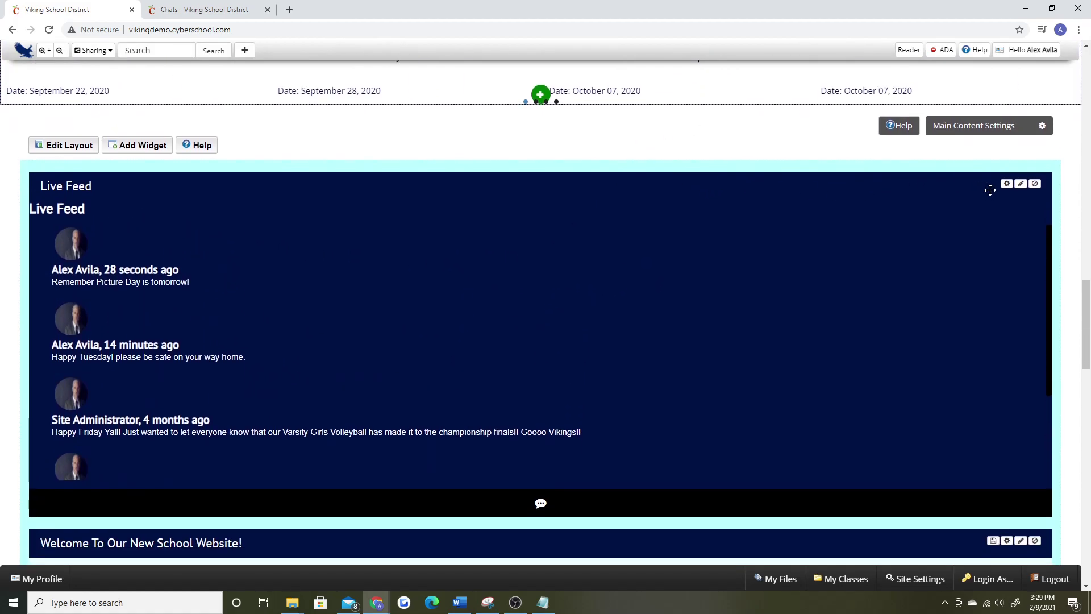
# Set the Live Feed widget's layout to Feed Style, save it, and browse through the feed's posts
pyautogui.click(1007, 184)
pyautogui.click(437, 181)
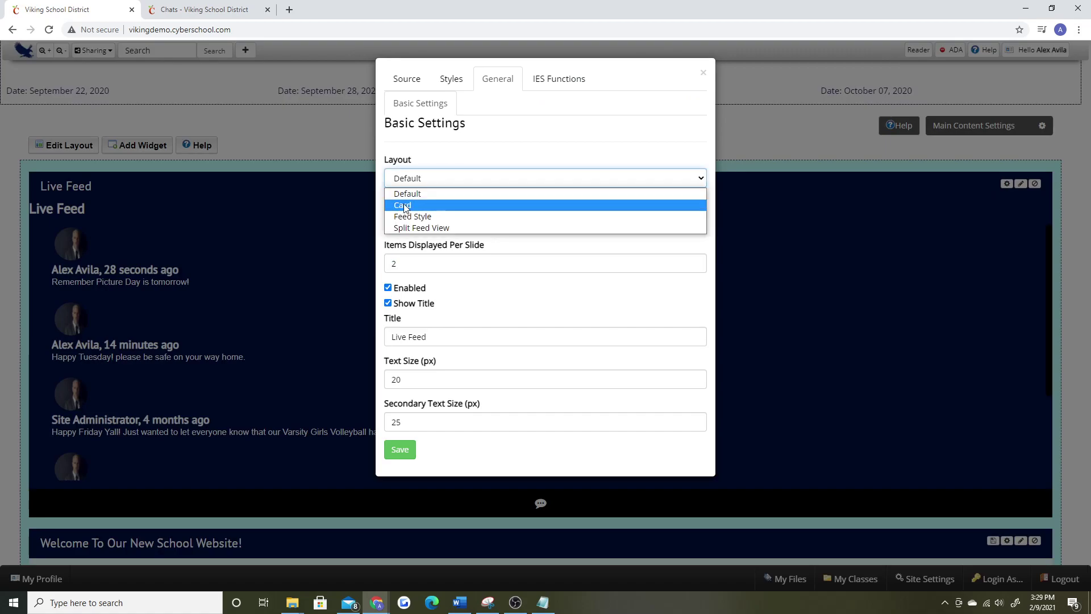
pyautogui.click(412, 219)
pyautogui.click(399, 449)
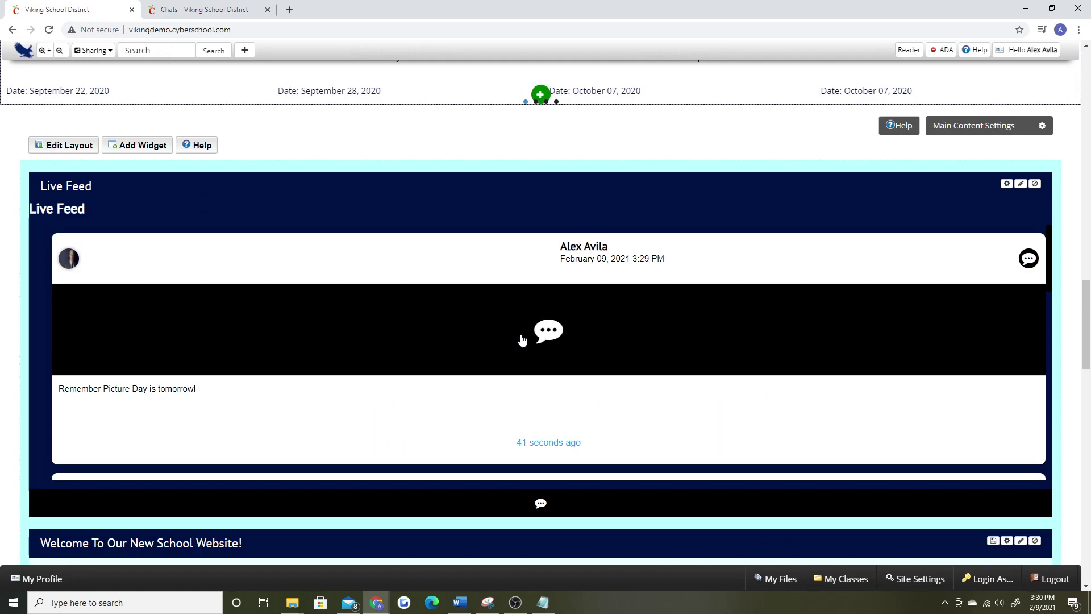
pyautogui.scroll(-3, 616, 337)
pyautogui.scroll(-6, 609, 320)
pyautogui.scroll(3, 620, 333)
pyautogui.scroll(3, 623, 335)
# Set the Live Feed widget's layout to Split Feed View and save the setting
pyautogui.click(1006, 184)
pyautogui.click(538, 180)
pyautogui.click(476, 227)
pyautogui.click(410, 450)
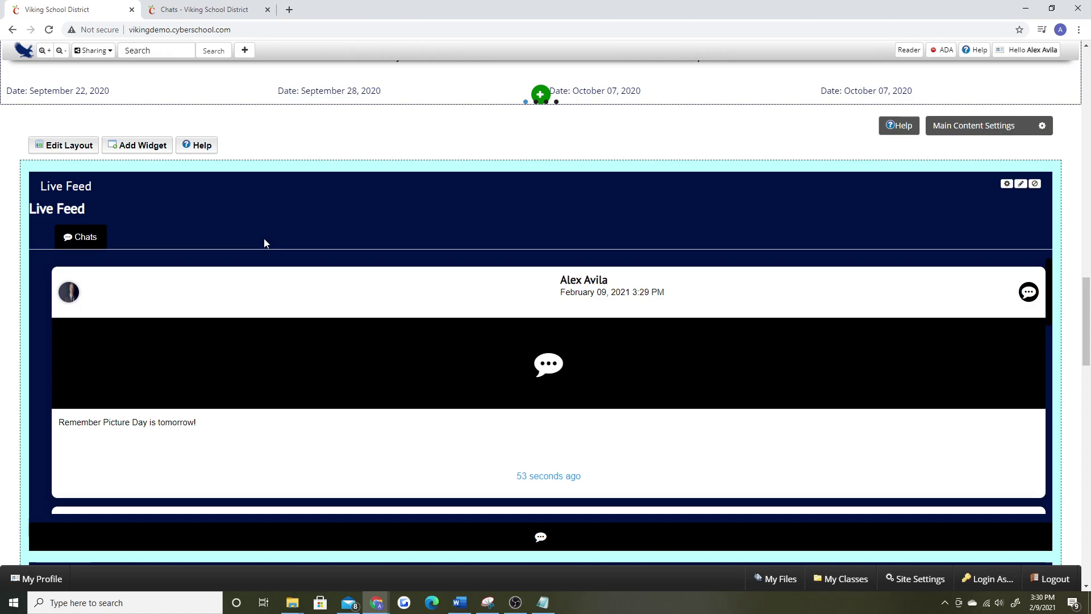
# In the Live Feed's source settings, sign in to Facebook by continuing with the previously linked account
pyautogui.click(1006, 184)
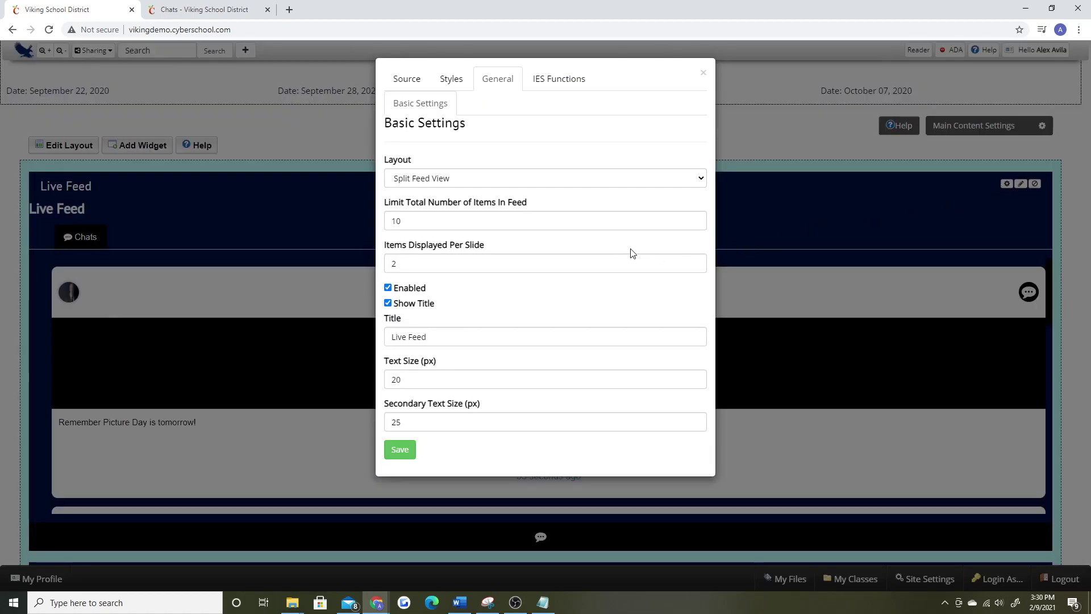
pyautogui.click(407, 81)
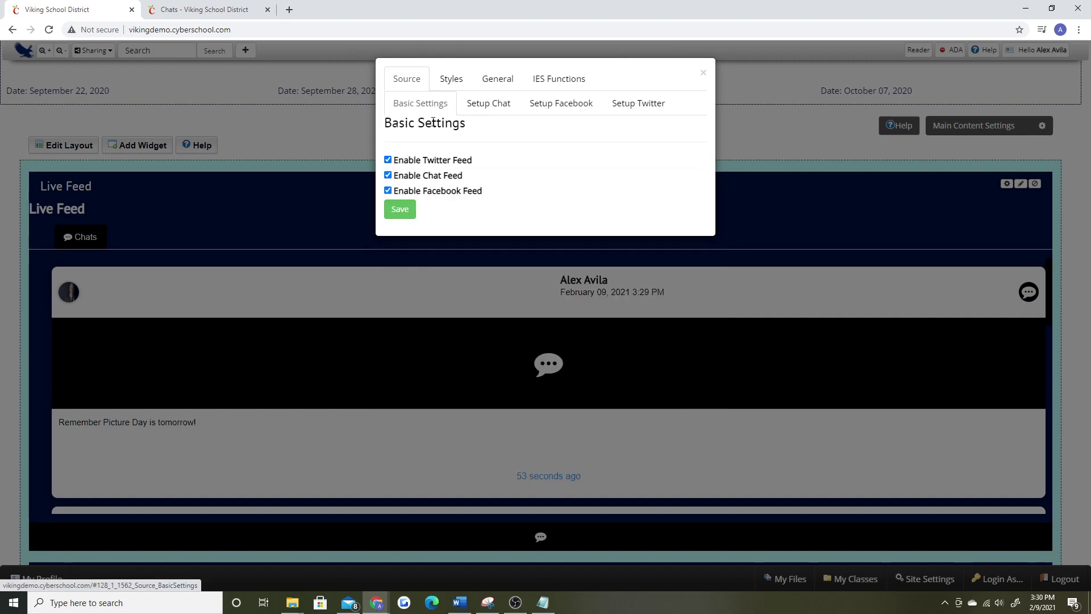
pyautogui.moveTo(472, 163); pyautogui.dragTo(414, 181)
pyautogui.moveTo(483, 192); pyautogui.dragTo(441, 199)
pyautogui.click(502, 206)
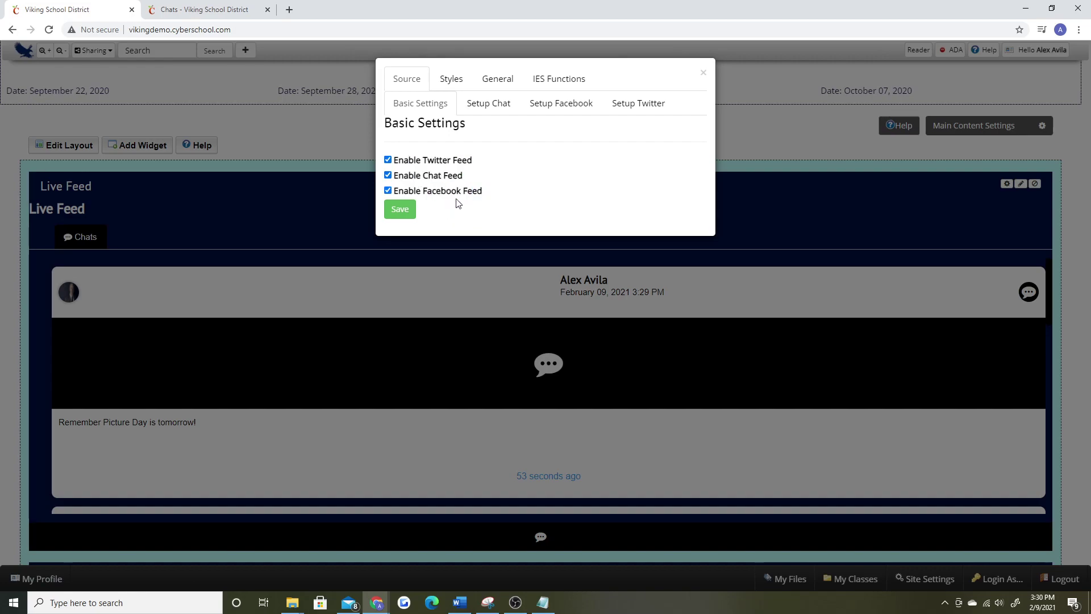
pyautogui.click(556, 109)
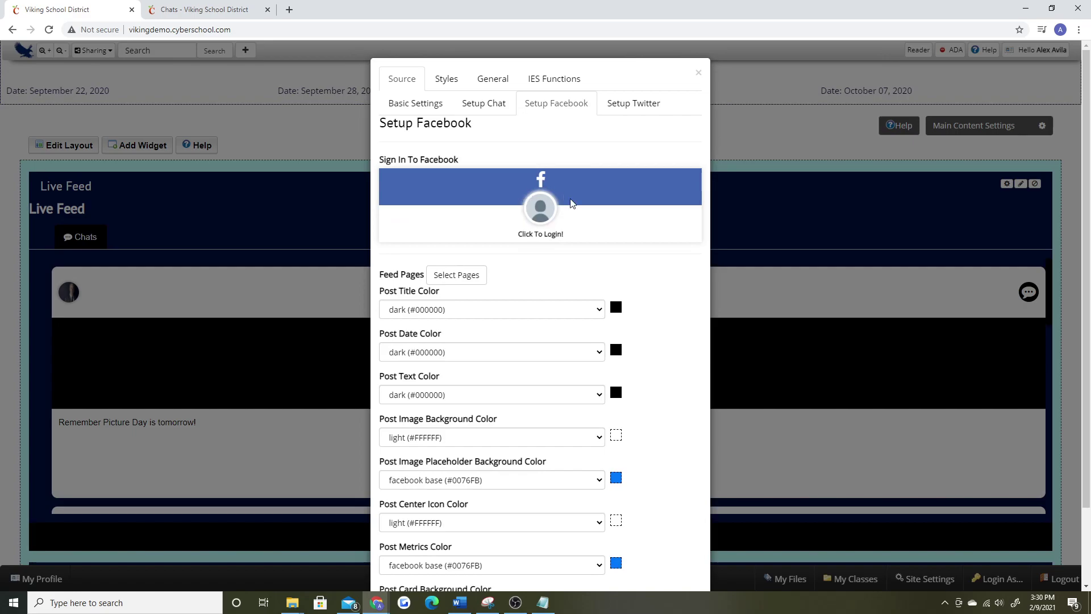
pyautogui.click(536, 213)
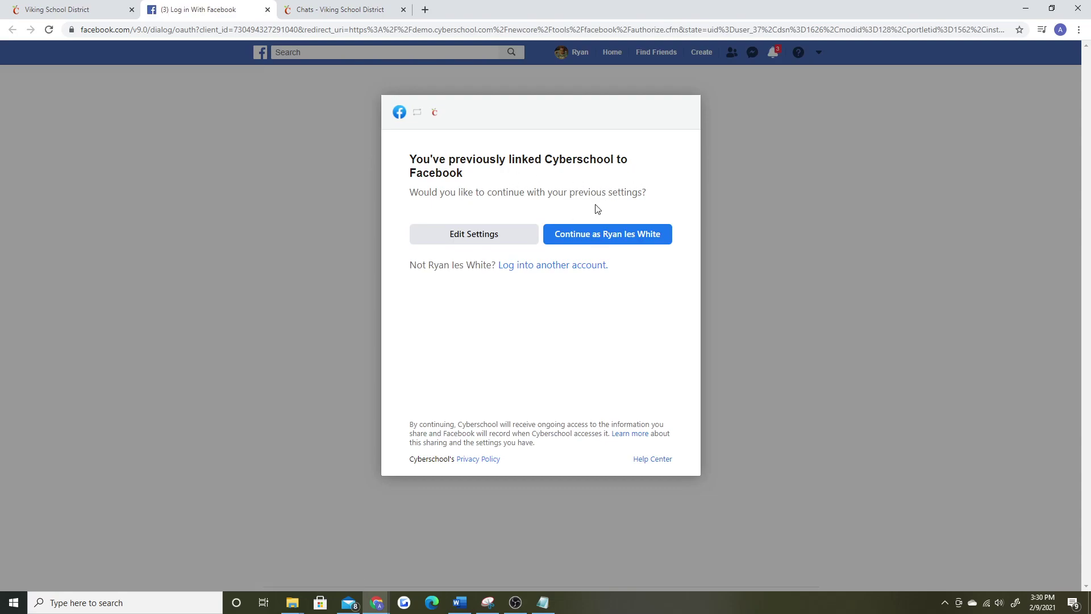
pyautogui.click(619, 241)
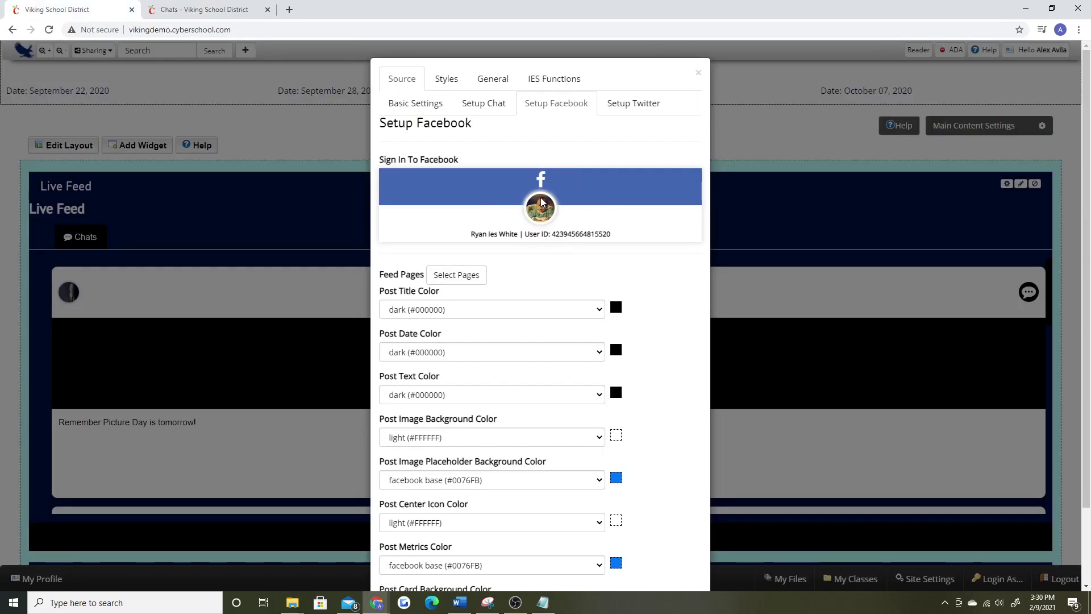
# Turn on the IES Test page as the Live Feed's Facebook feed page and save the Facebook setup
pyautogui.scroll(-1, 569, 233)
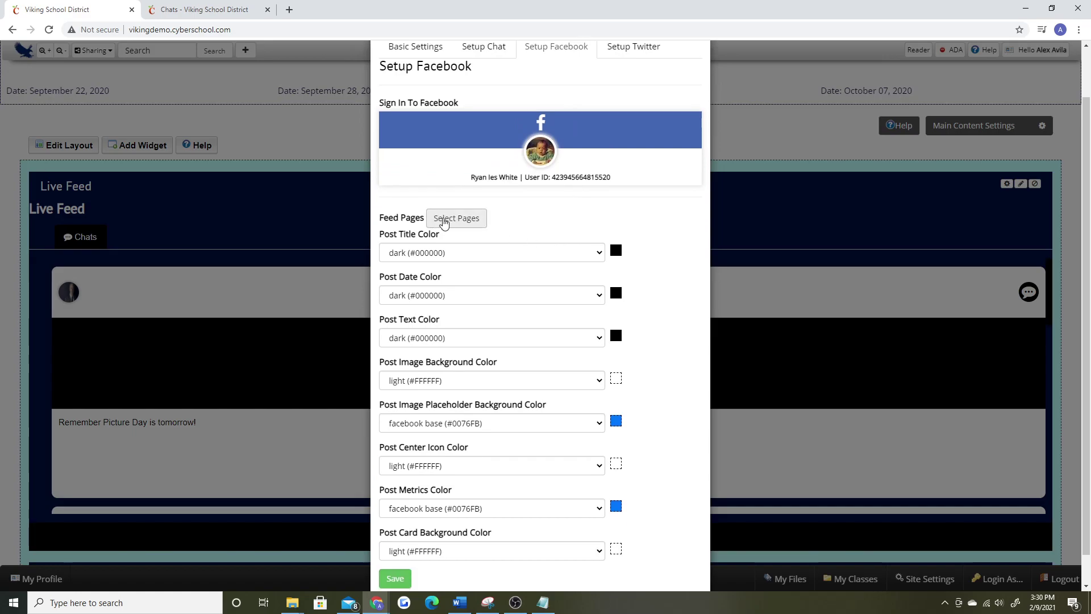
pyautogui.click(447, 222)
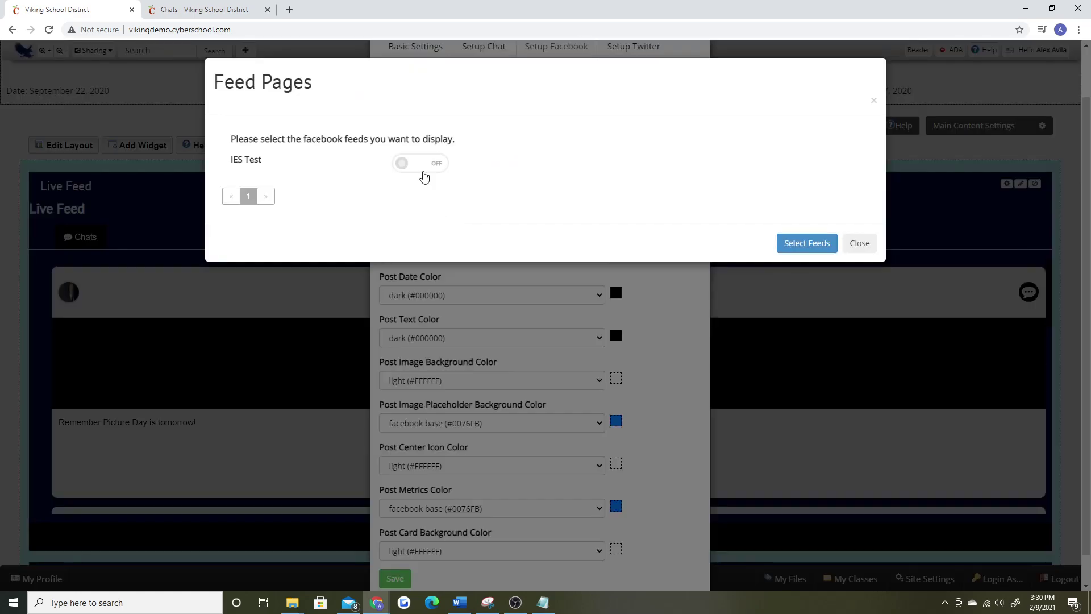
pyautogui.click(423, 171)
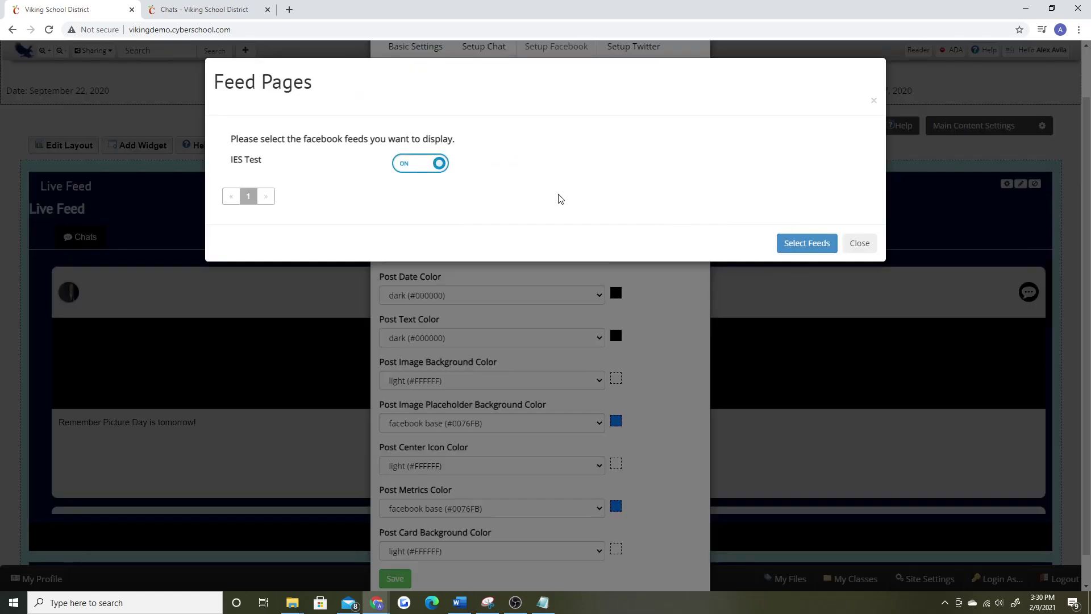
pyautogui.click(810, 246)
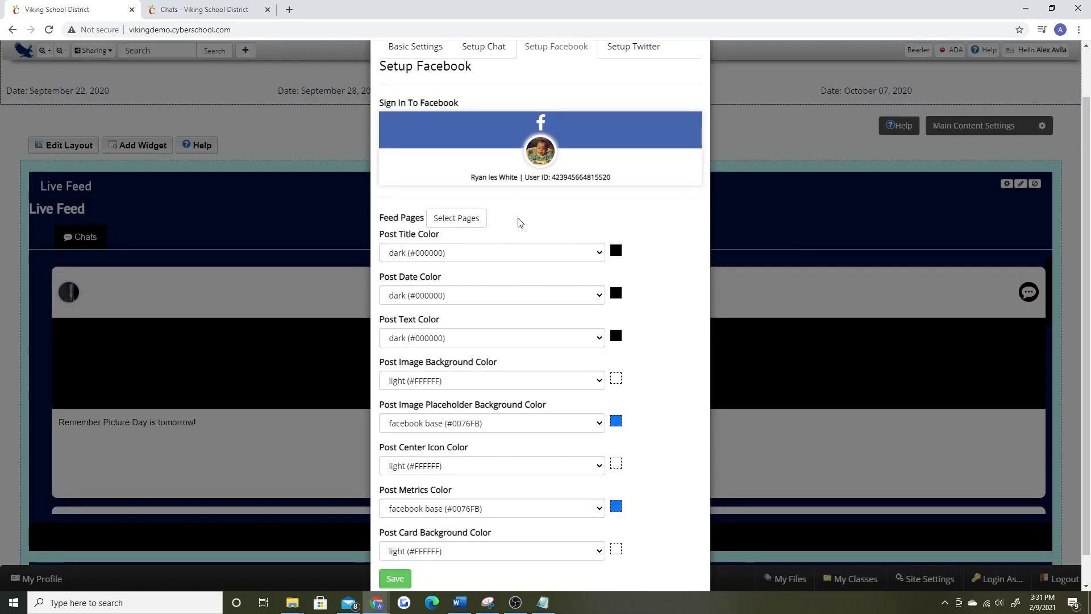
pyautogui.scroll(-1, 523, 221)
pyautogui.click(398, 547)
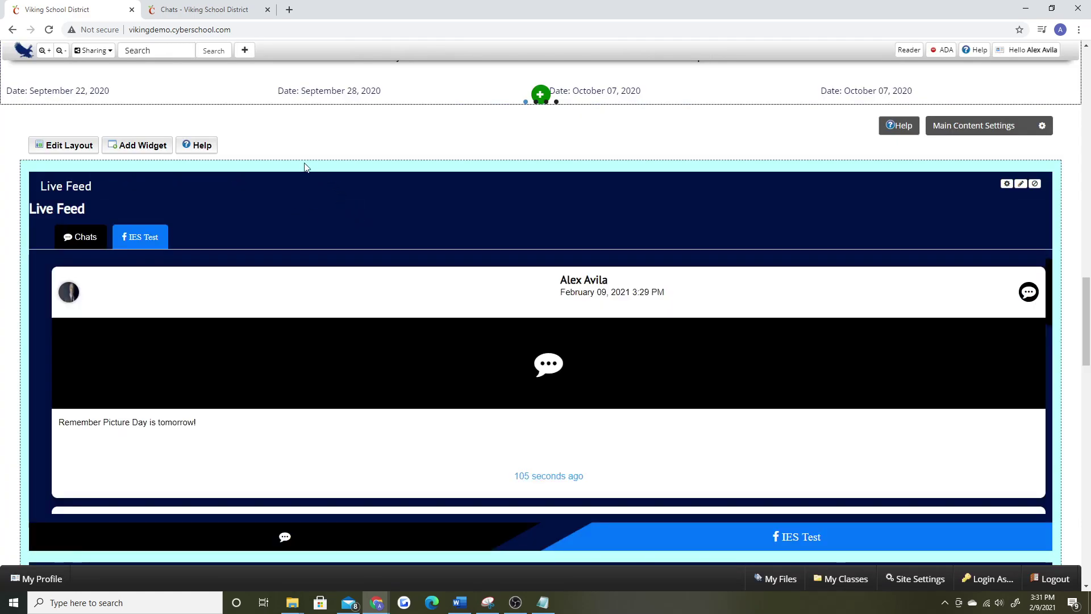
# Review which Facebook feed pages are selected in the Live Feed's source settings, and close the settings without changes
pyautogui.click(1008, 183)
pyautogui.click(407, 84)
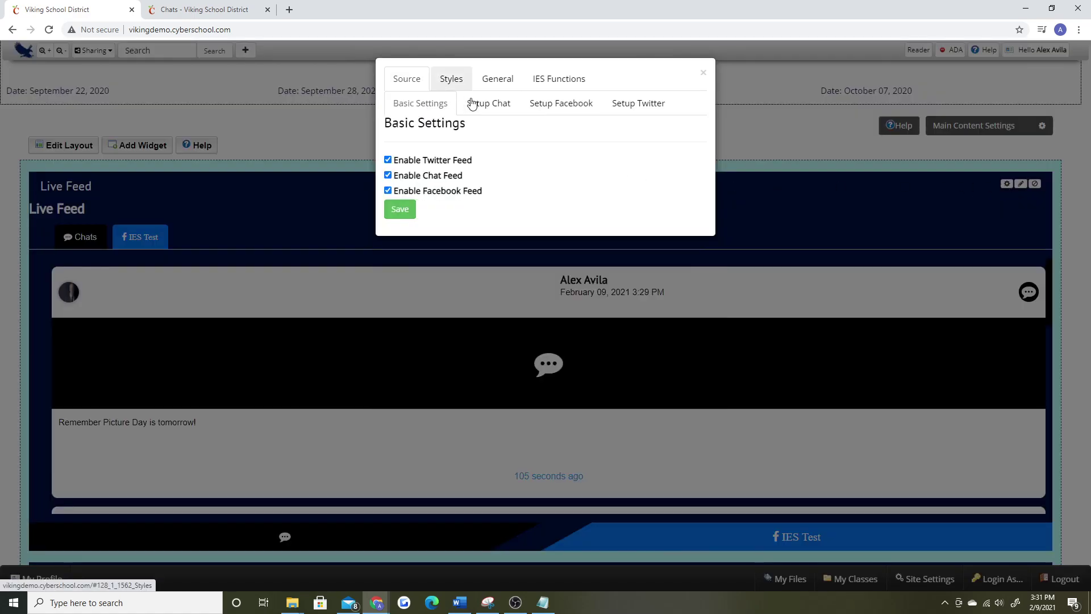
pyautogui.click(536, 109)
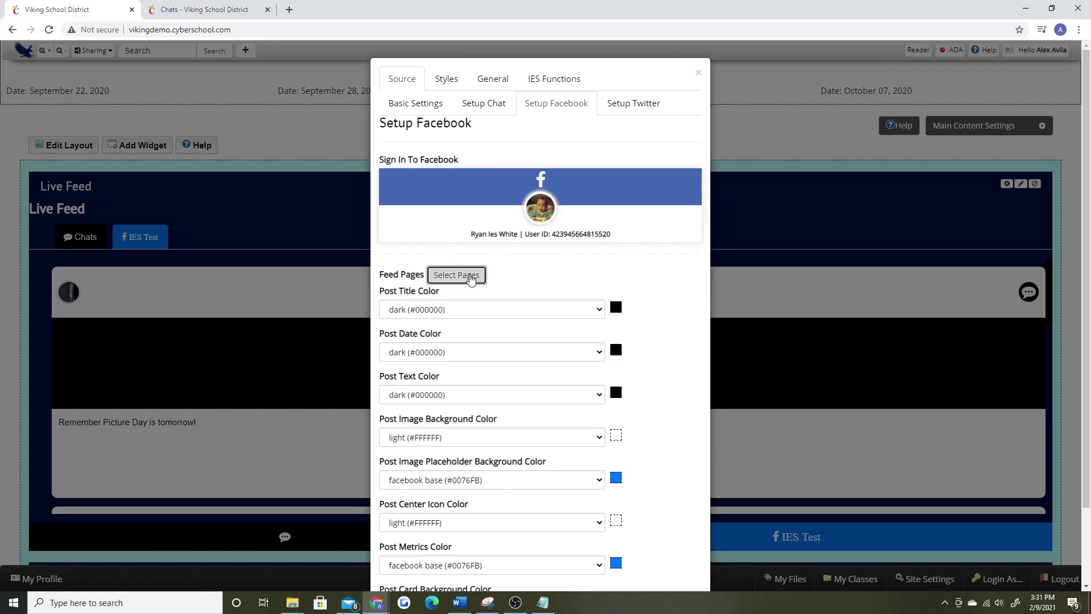
pyautogui.click(457, 275)
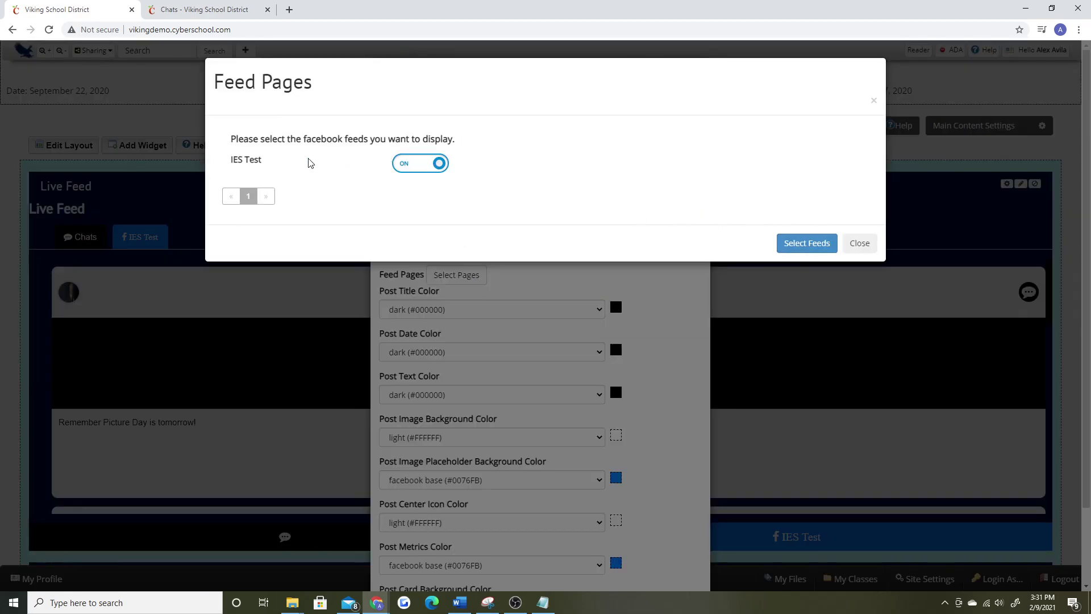
pyautogui.click(859, 243)
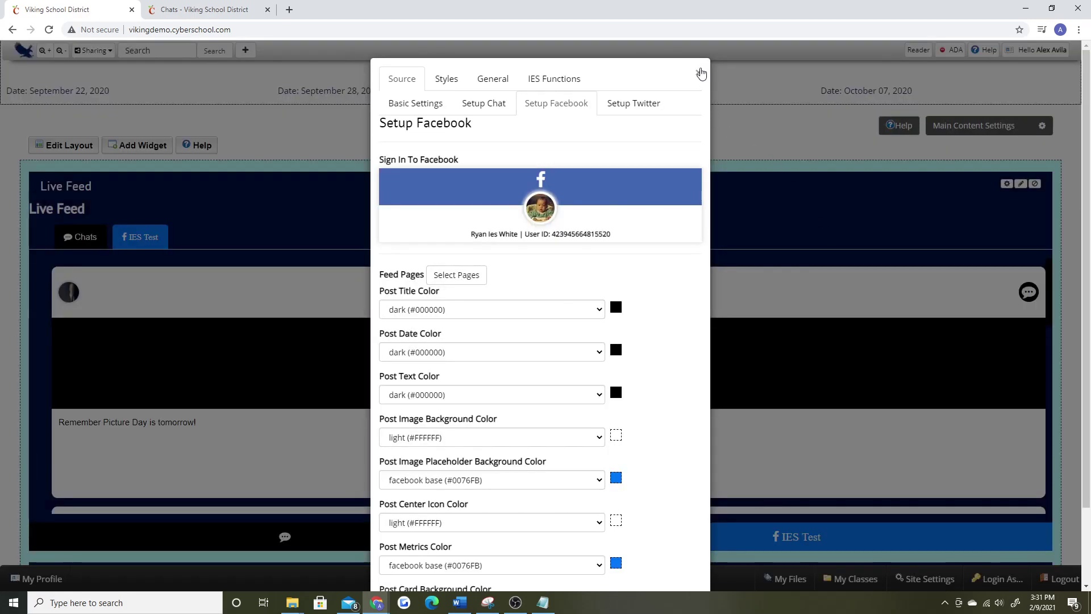
pyautogui.click(701, 73)
# Show the IES Test Facebook feed in the Live Feed widget and browse its posts
pyautogui.scroll(-1, 189, 211)
pyautogui.click(140, 181)
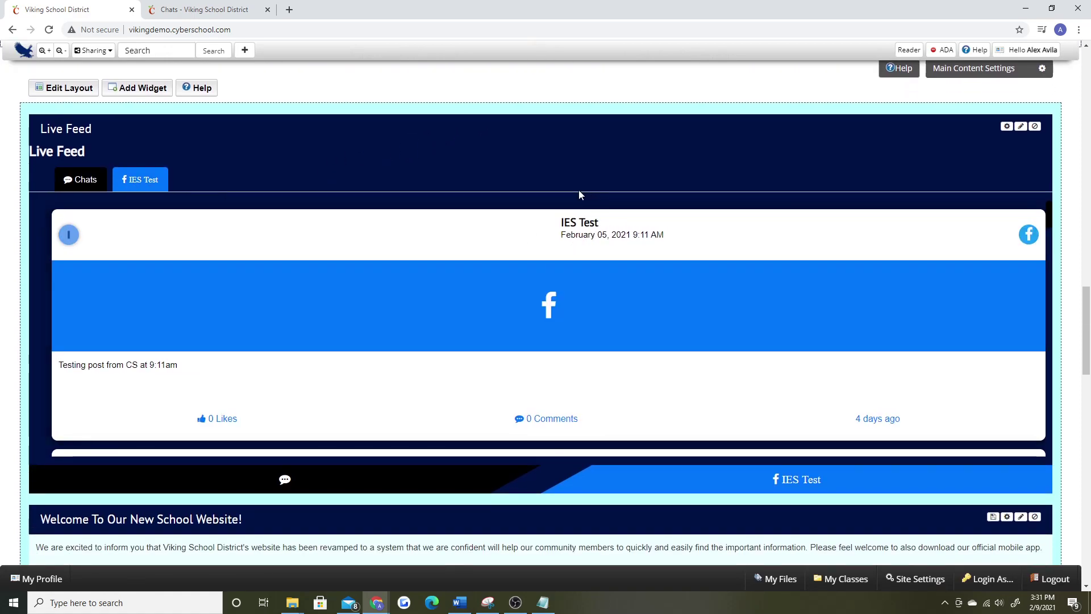
pyautogui.scroll(-1, 356, 263)
pyautogui.scroll(-2, 458, 275)
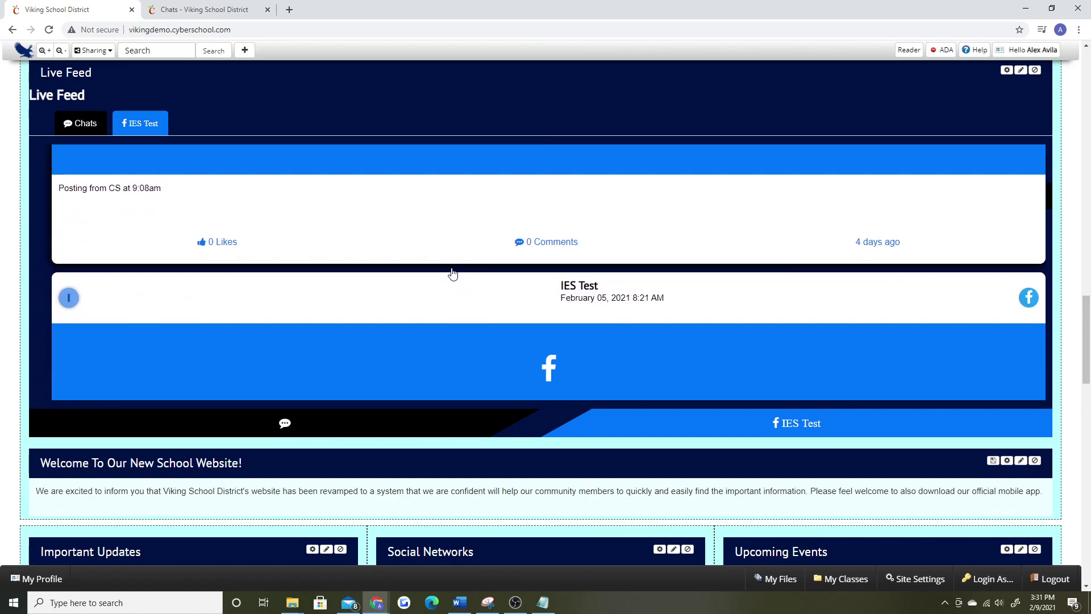
pyautogui.scroll(2, 482, 265)
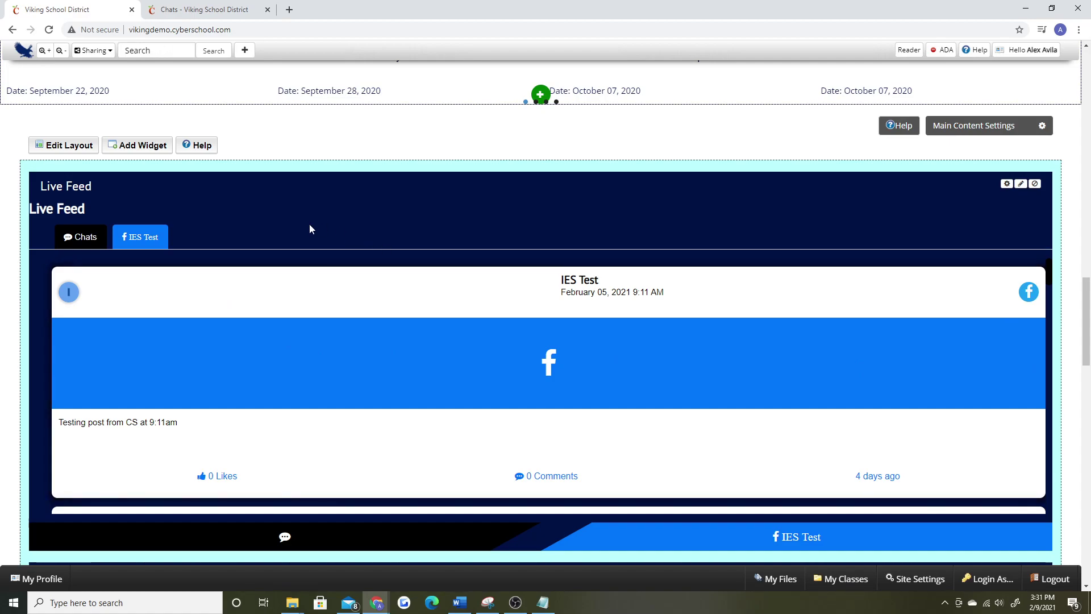
# In the Facebook setup, set the Post Image Placeholder Background Color to twitter base (#1DA1F2), save, and show the IES Test feed
pyautogui.click(1006, 183)
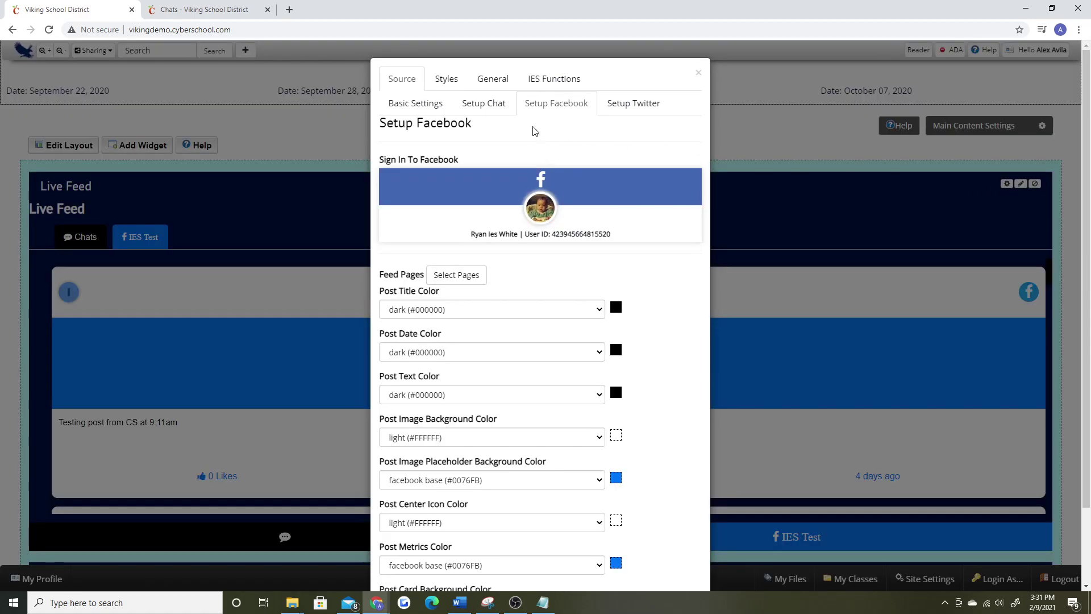
pyautogui.scroll(-2, 529, 138)
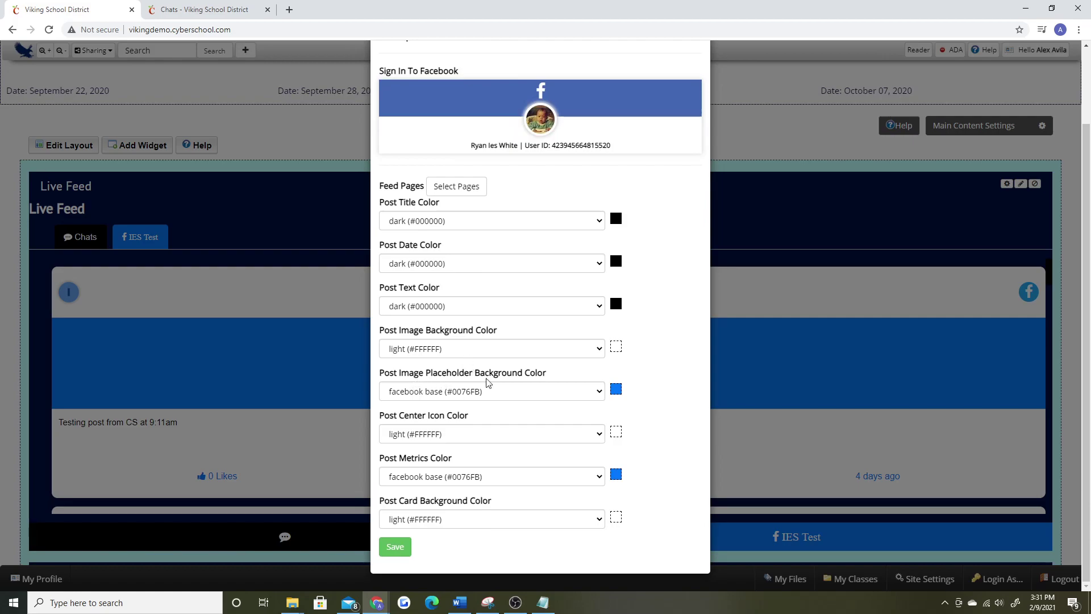
pyautogui.click(507, 392)
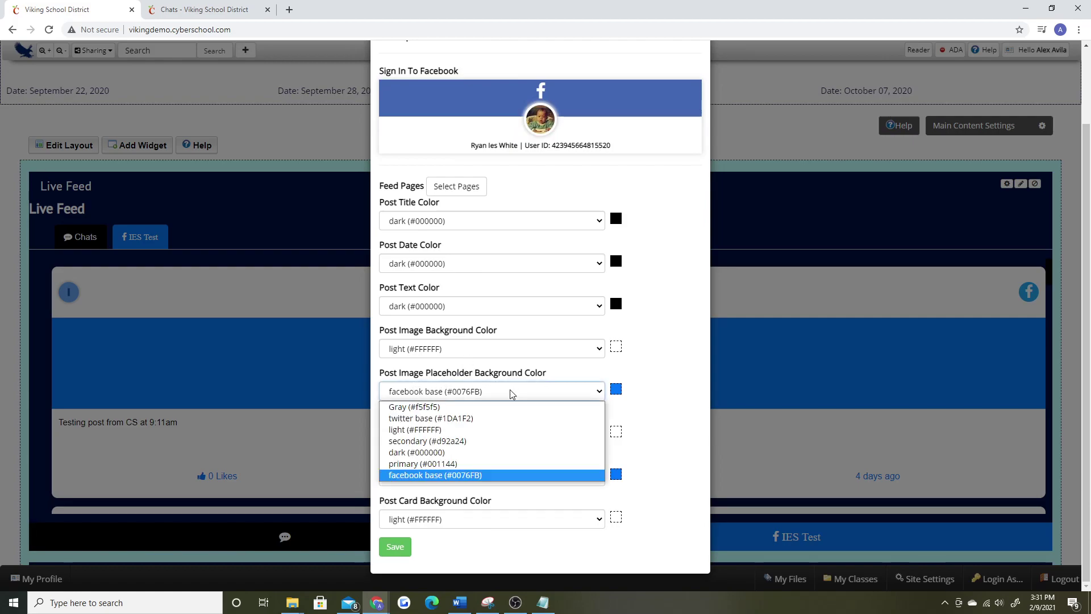
pyautogui.click(446, 422)
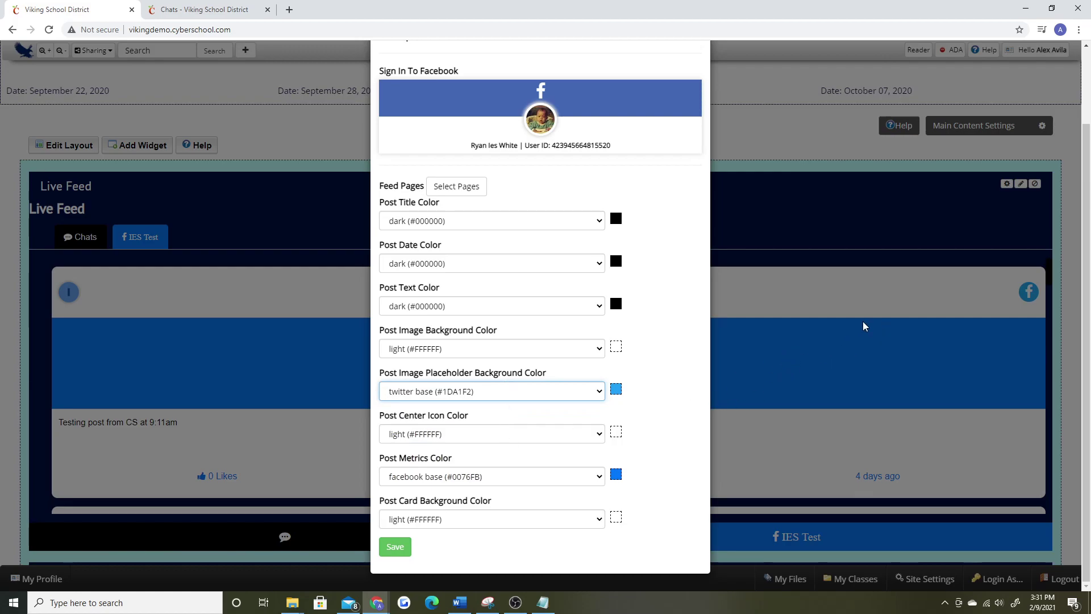
pyautogui.click(401, 540)
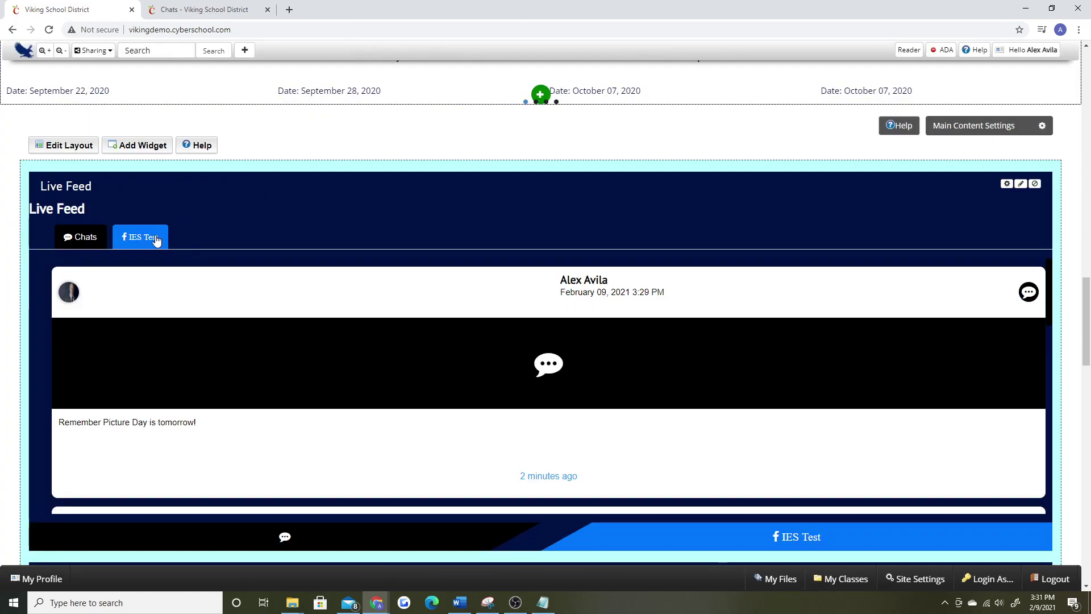
pyautogui.click(146, 237)
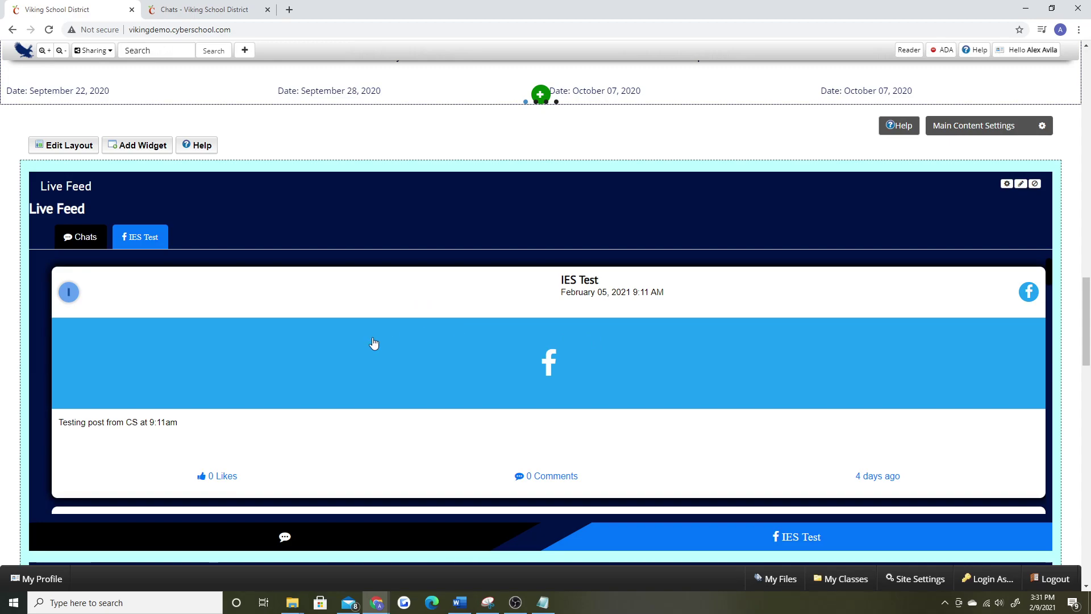
# Set the Facebook Post Image Placeholder Background Color to secondary (#d92a24), save, and show the IES Test feed in the widget
pyautogui.click(1006, 184)
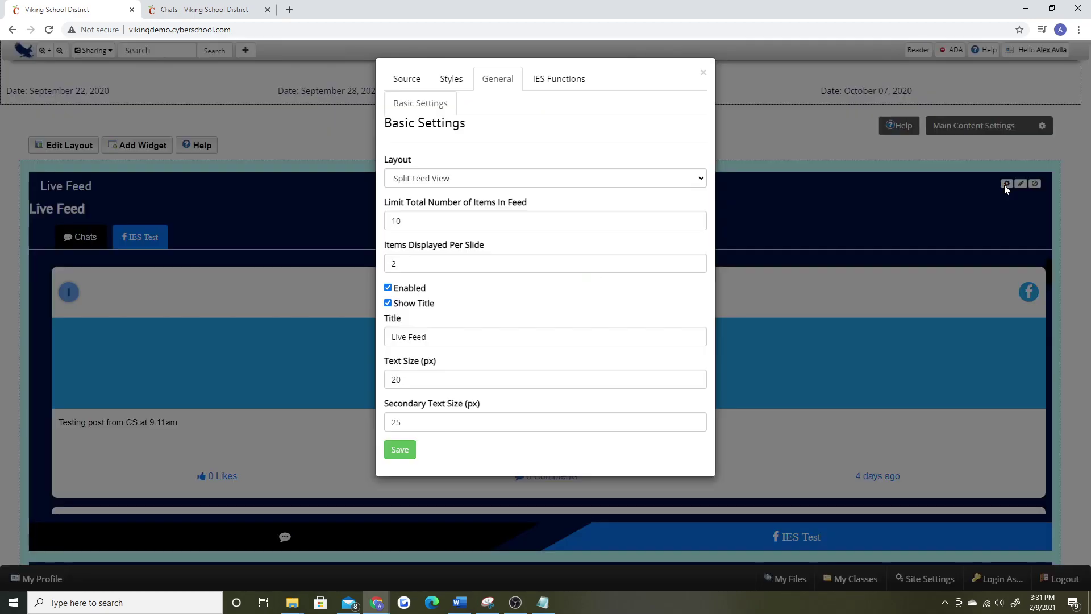
pyautogui.click(410, 81)
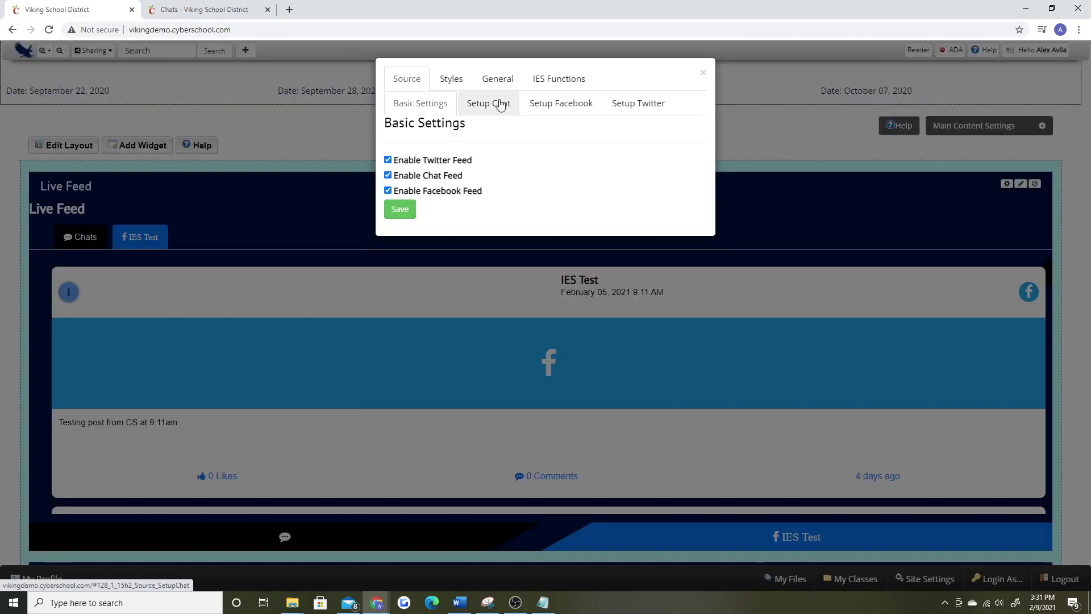
pyautogui.click(548, 106)
pyautogui.scroll(-2, 546, 318)
pyautogui.click(500, 391)
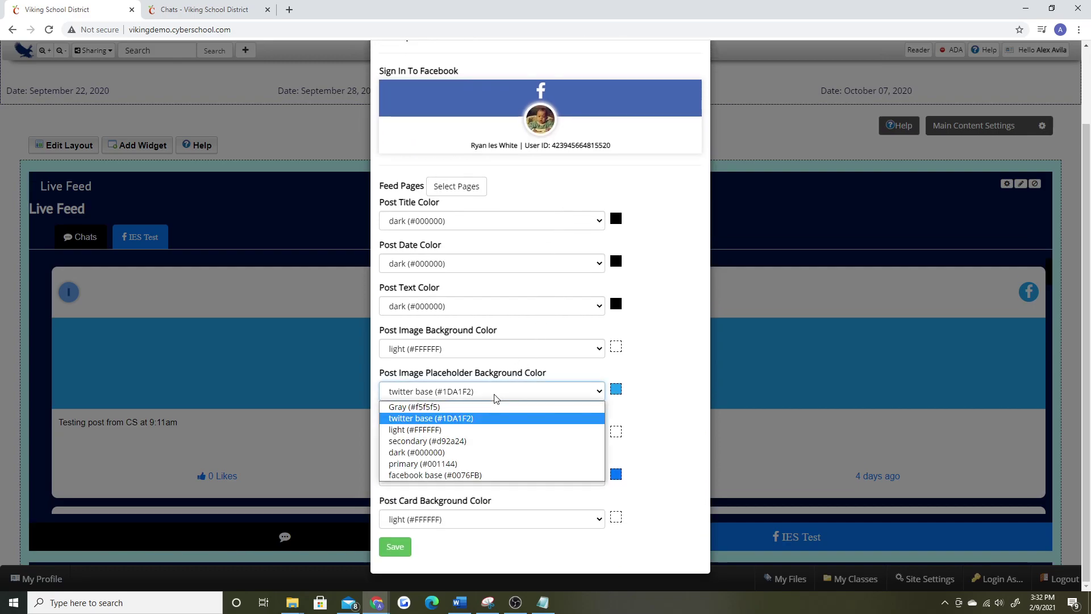
pyautogui.click(427, 441)
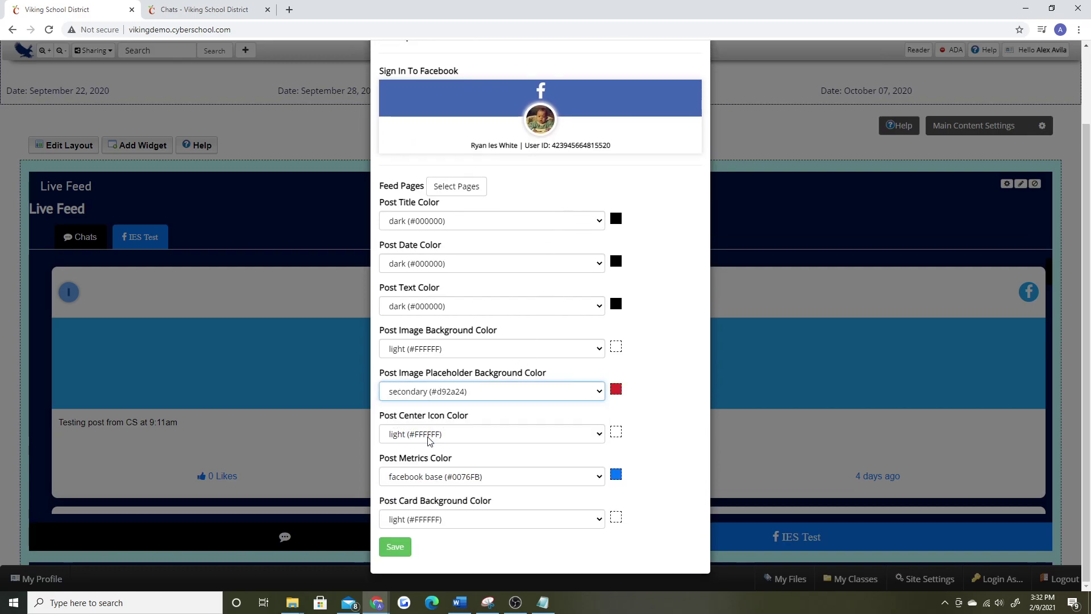
pyautogui.click(396, 547)
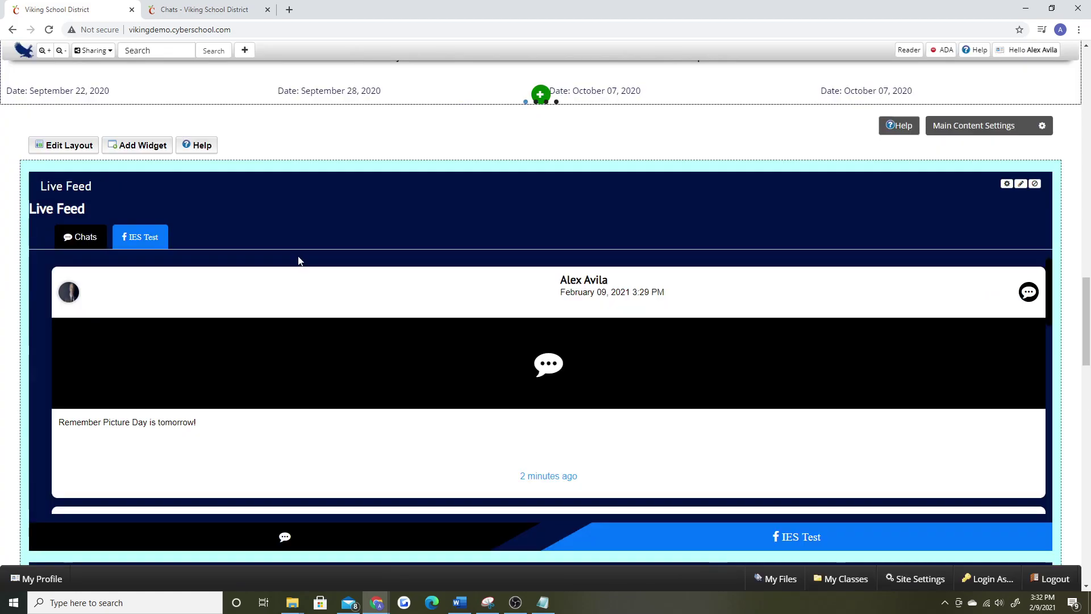
pyautogui.click(144, 240)
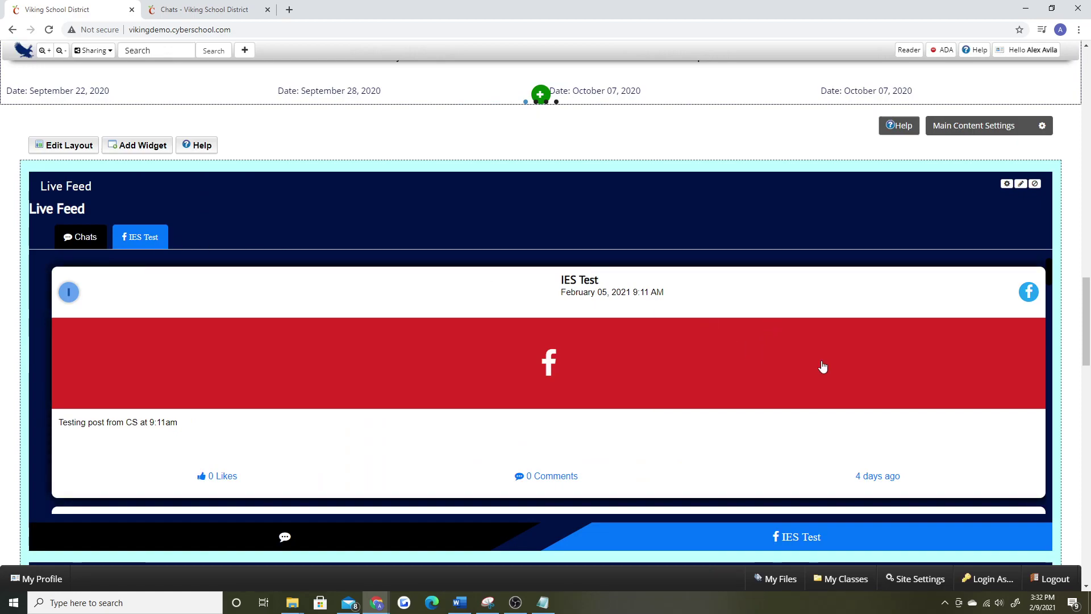
pyautogui.scroll(-2, 692, 370)
pyautogui.scroll(4, 698, 357)
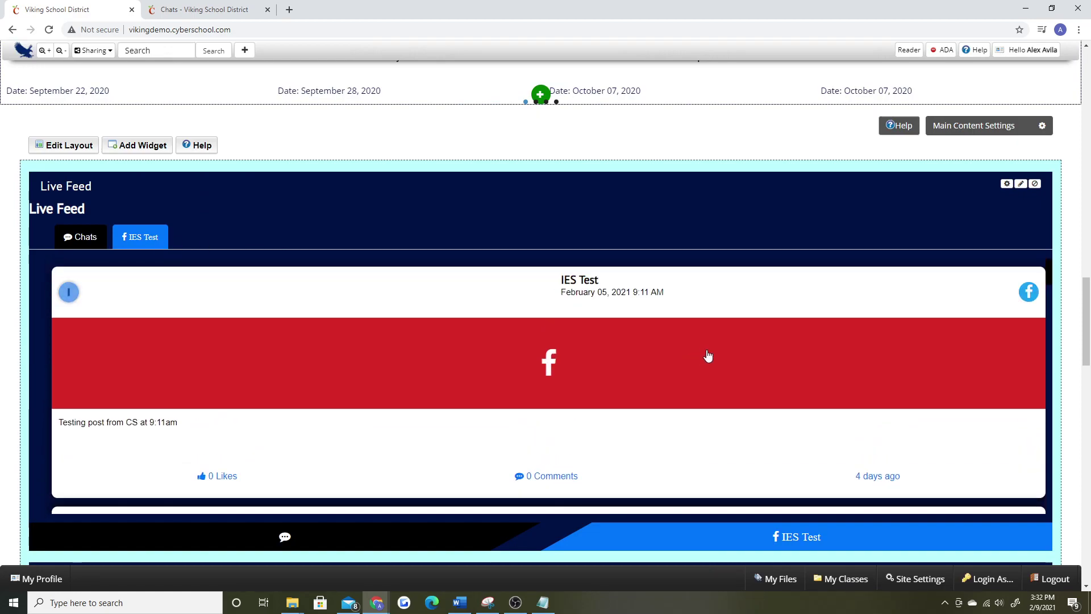
# Review the Facebook post color options, set the Post Image Placeholder Background Color to facebook base (#0076FB), and close the settings
pyautogui.click(1006, 185)
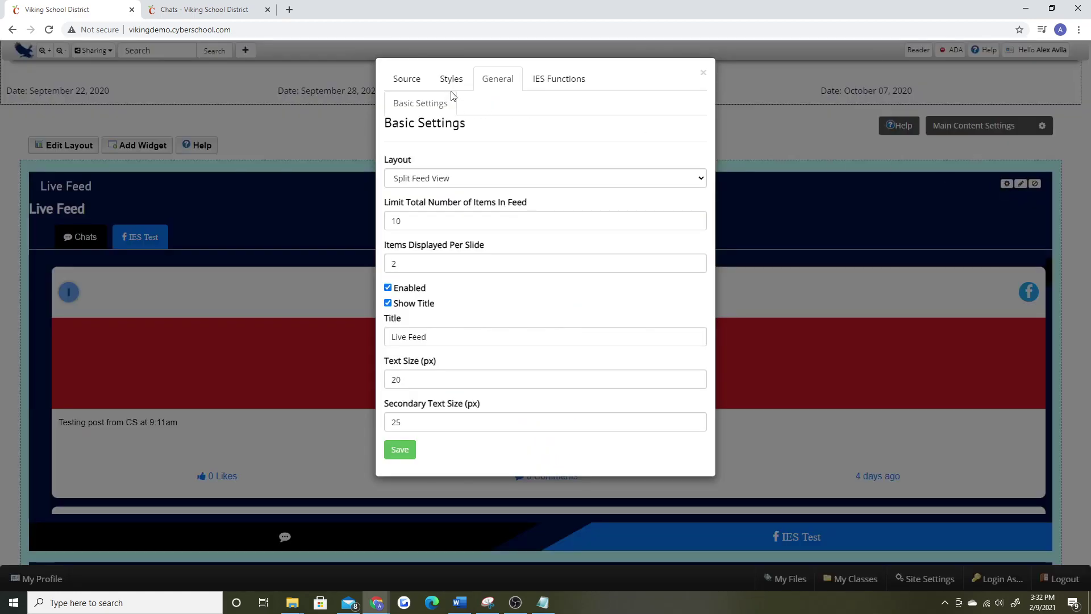
pyautogui.click(402, 80)
pyautogui.click(549, 104)
pyautogui.scroll(-1, 436, 252)
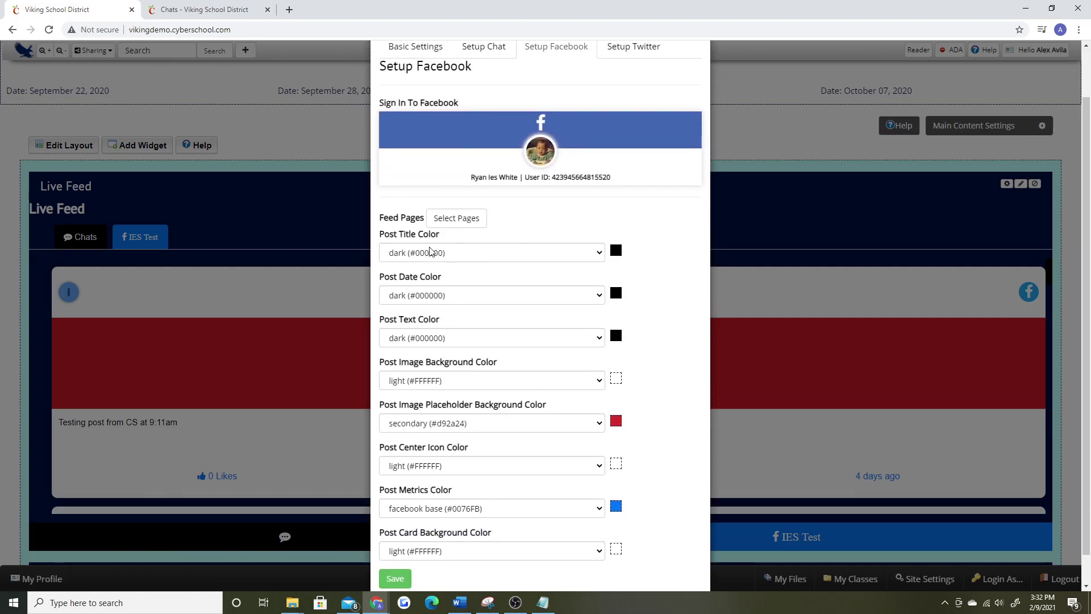
pyautogui.moveTo(381, 239); pyautogui.dragTo(426, 240)
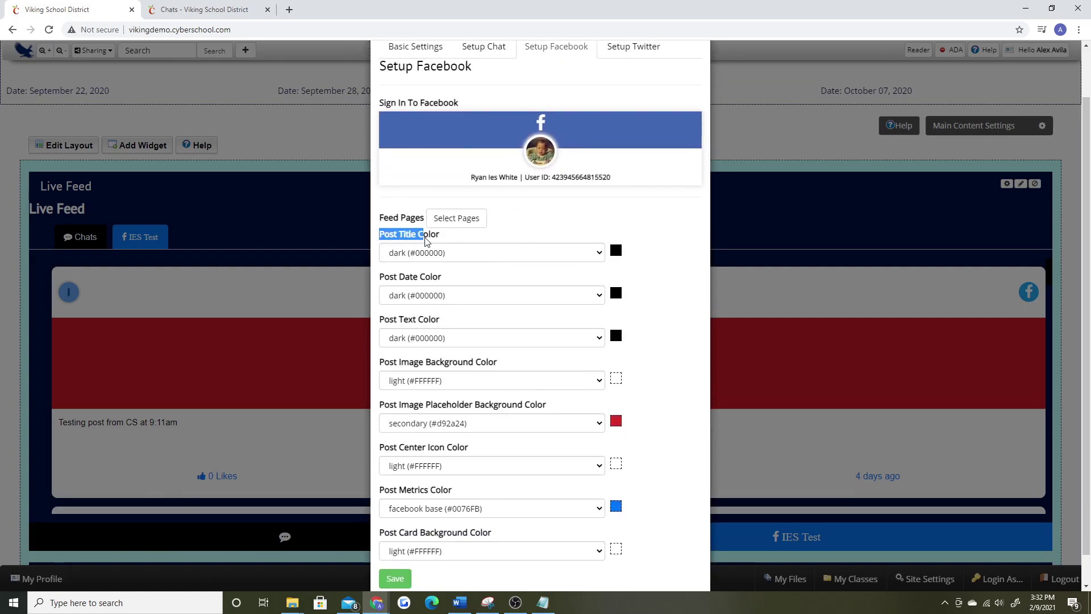
pyautogui.moveTo(385, 281); pyautogui.dragTo(441, 279)
pyautogui.scroll(-1, 406, 297)
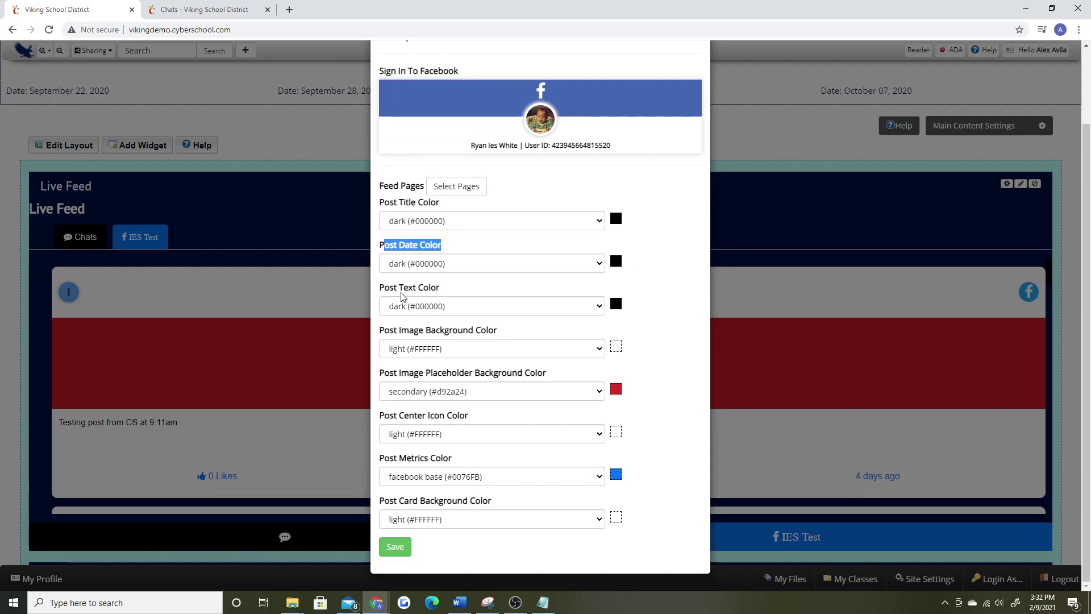
pyautogui.click(446, 390)
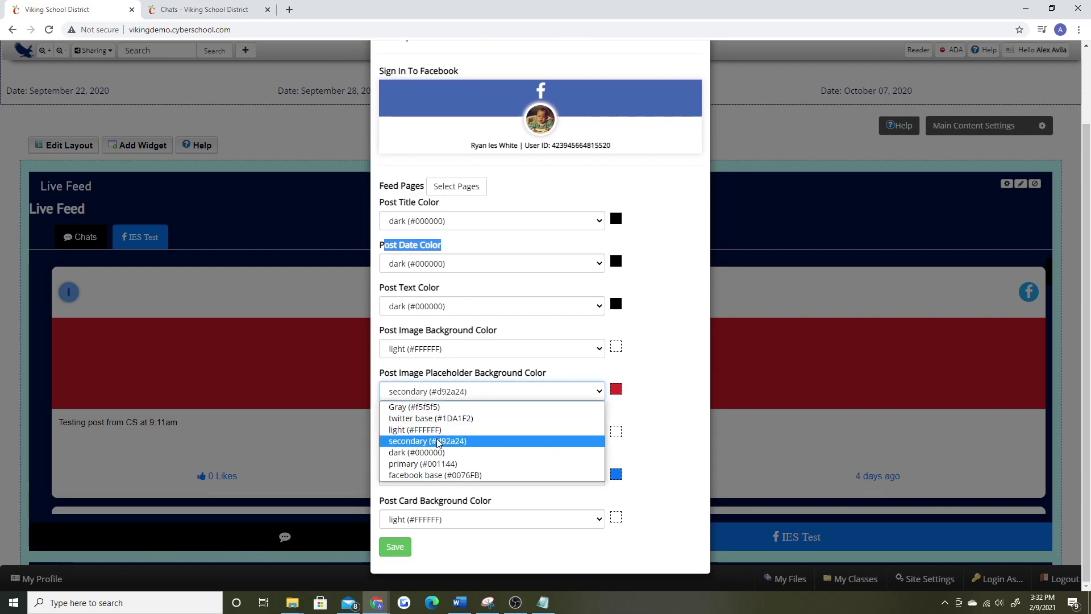
pyautogui.click(449, 475)
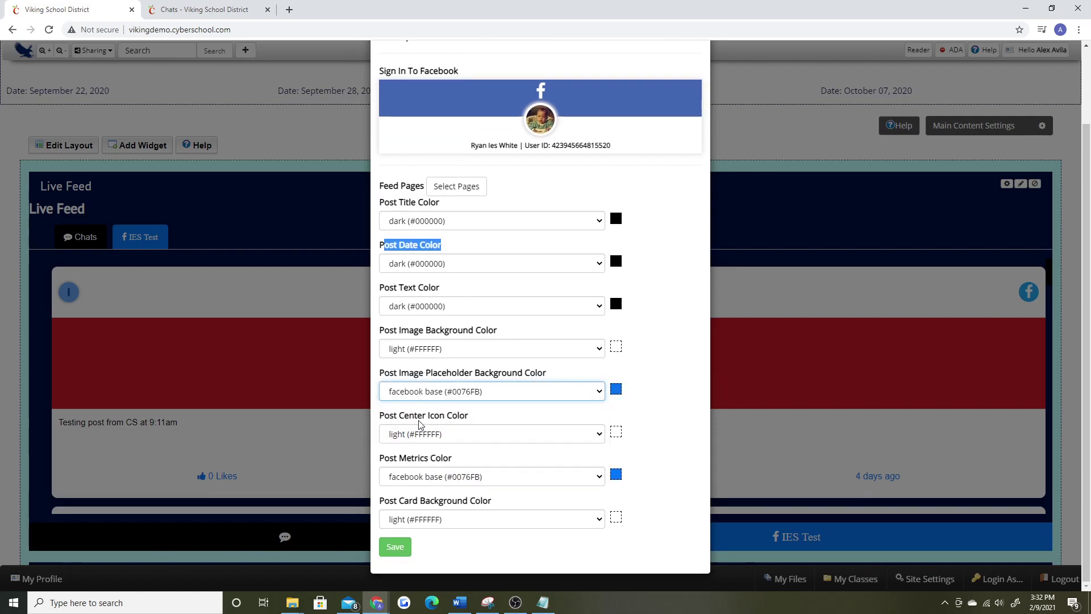
pyautogui.click(810, 273)
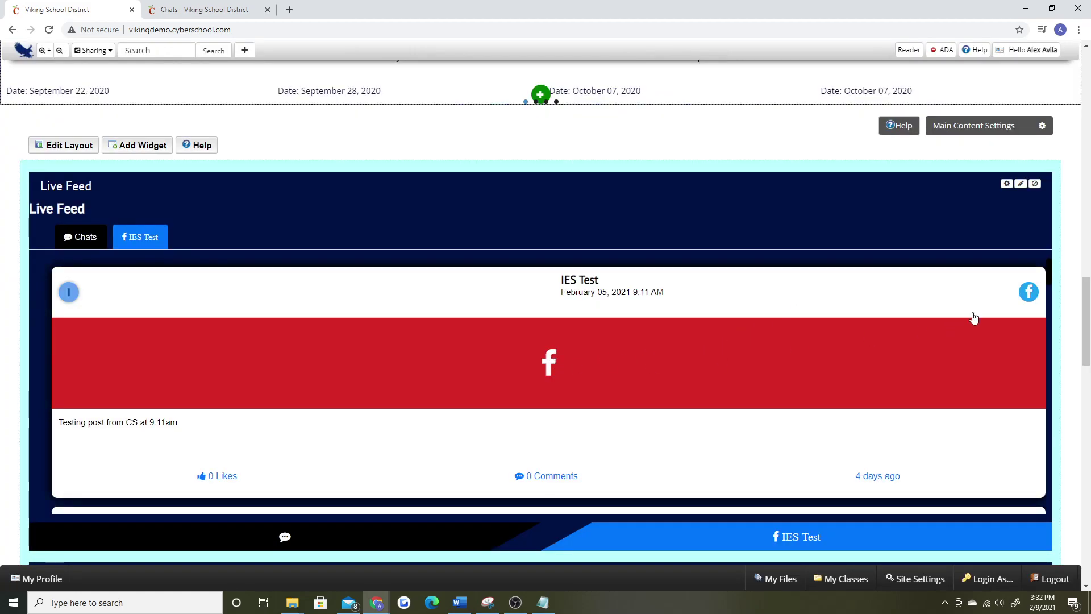
# Set the Facebook Post Card Background Color to secondary (#d92a24), save the setup, and show the recolored IES Test posts
pyautogui.click(1007, 184)
pyautogui.scroll(-1, 471, 485)
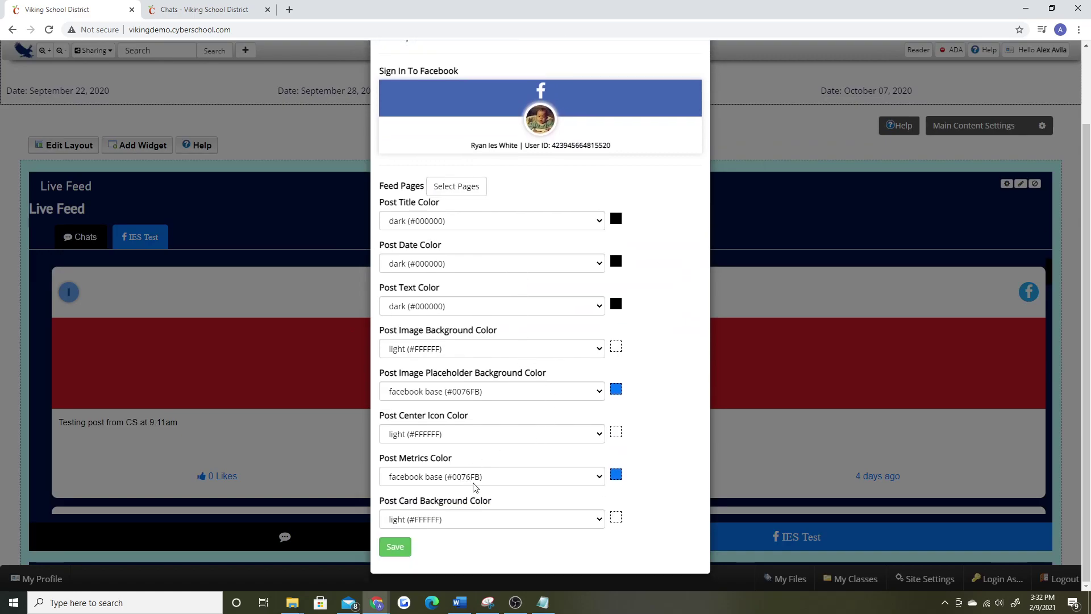
pyautogui.click(455, 524)
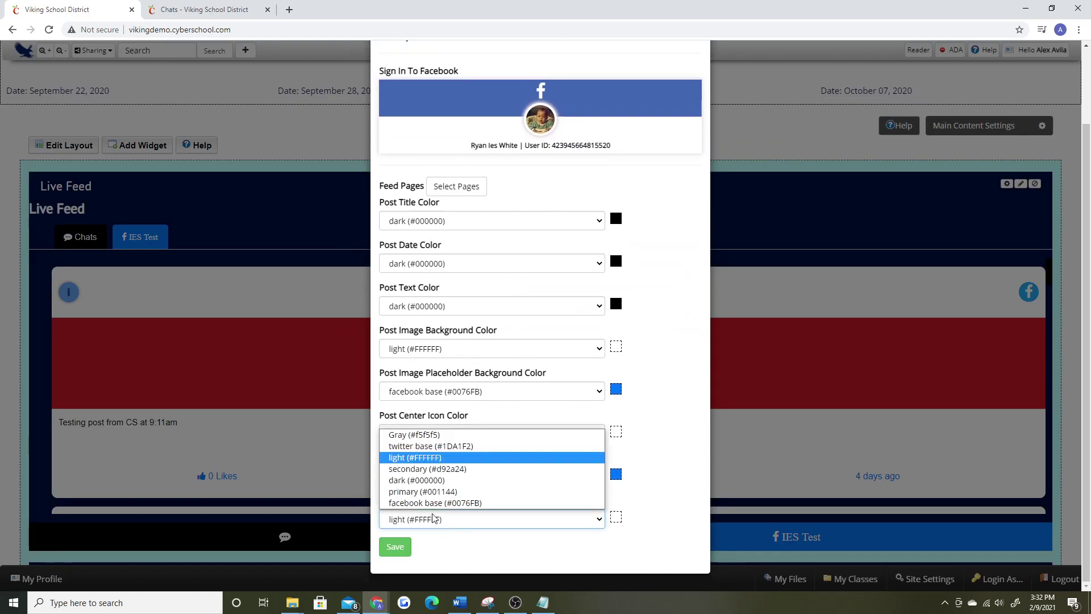
pyautogui.click(426, 475)
pyautogui.click(395, 548)
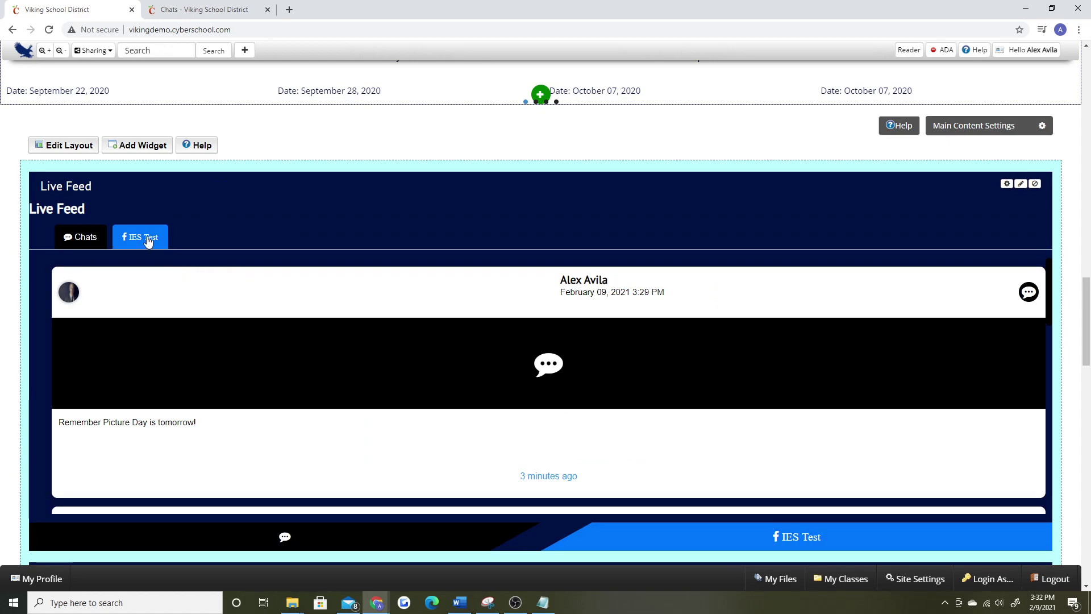
pyautogui.click(147, 238)
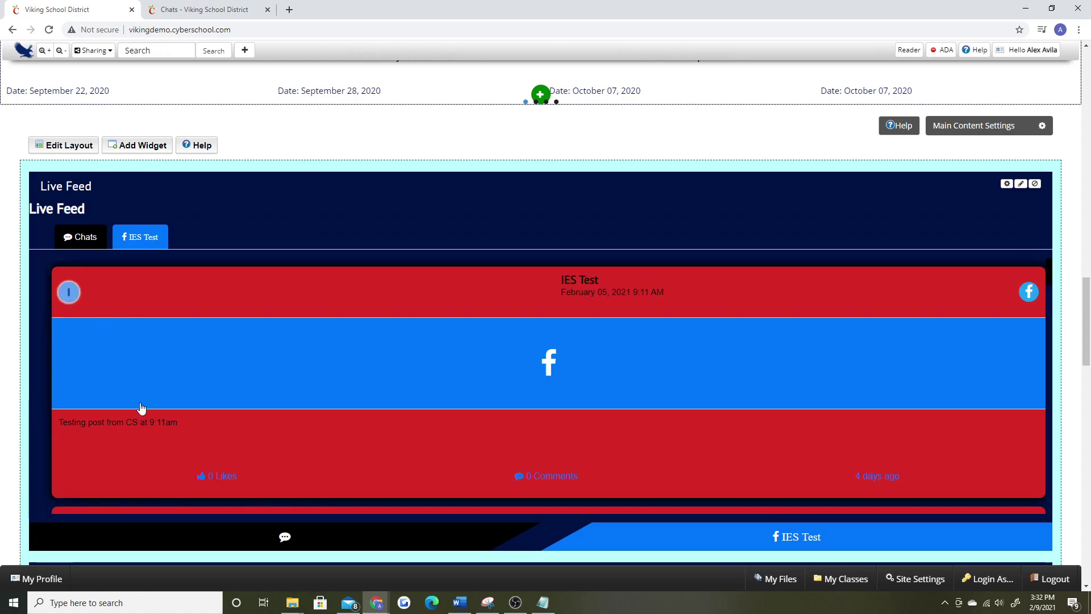
# Reopen the Live Feed's Facebook setup and set the Post Card Background Color to light (#FFFFFF)
pyautogui.click(1007, 183)
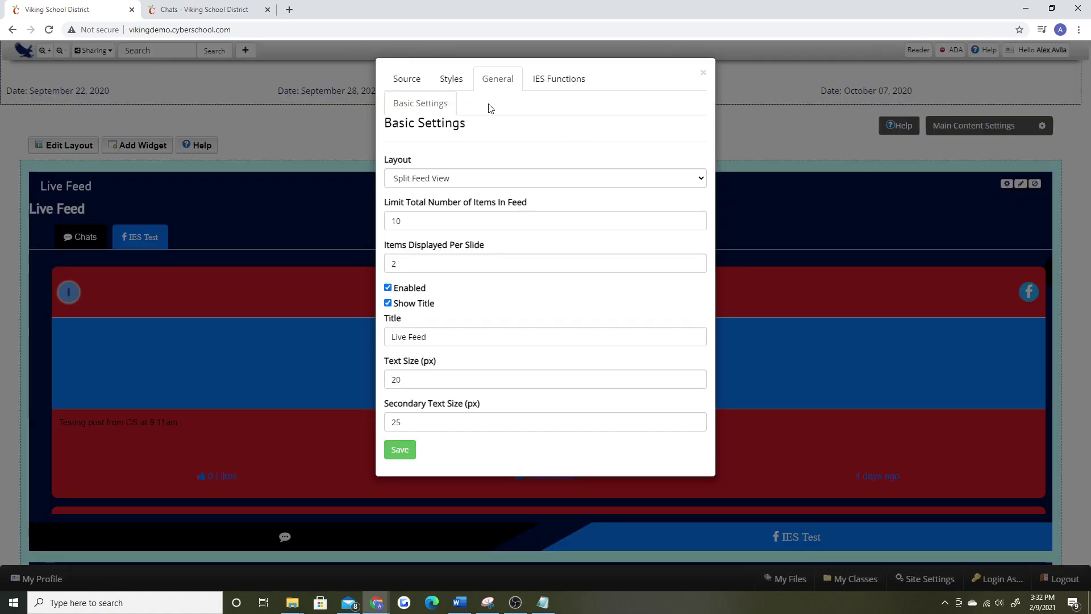
pyautogui.click(405, 83)
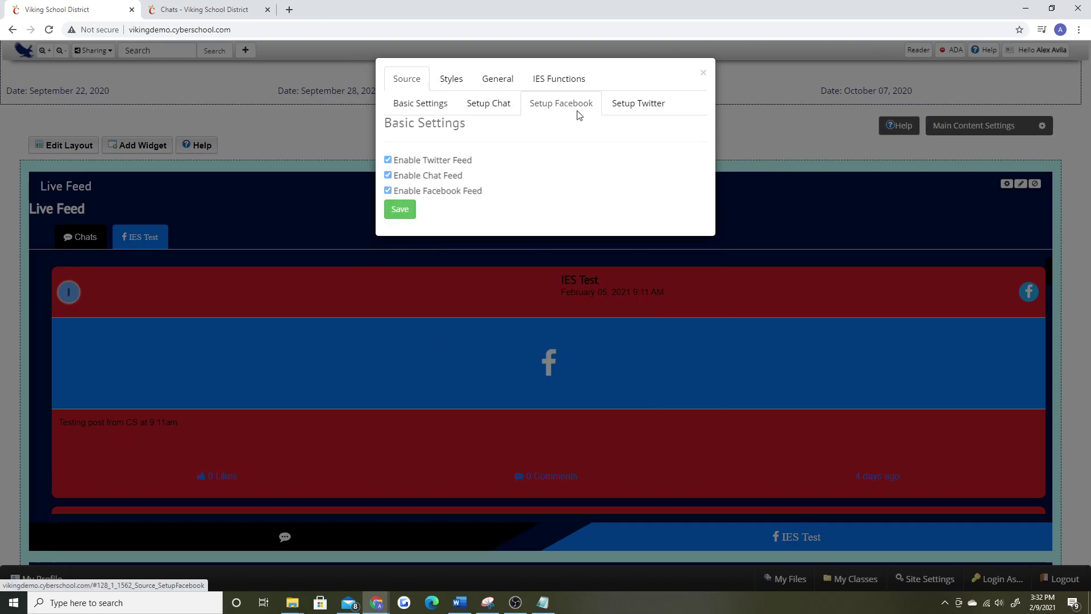
pyautogui.click(562, 104)
pyautogui.scroll(-1, 518, 324)
pyautogui.scroll(-1, 518, 332)
pyautogui.click(455, 522)
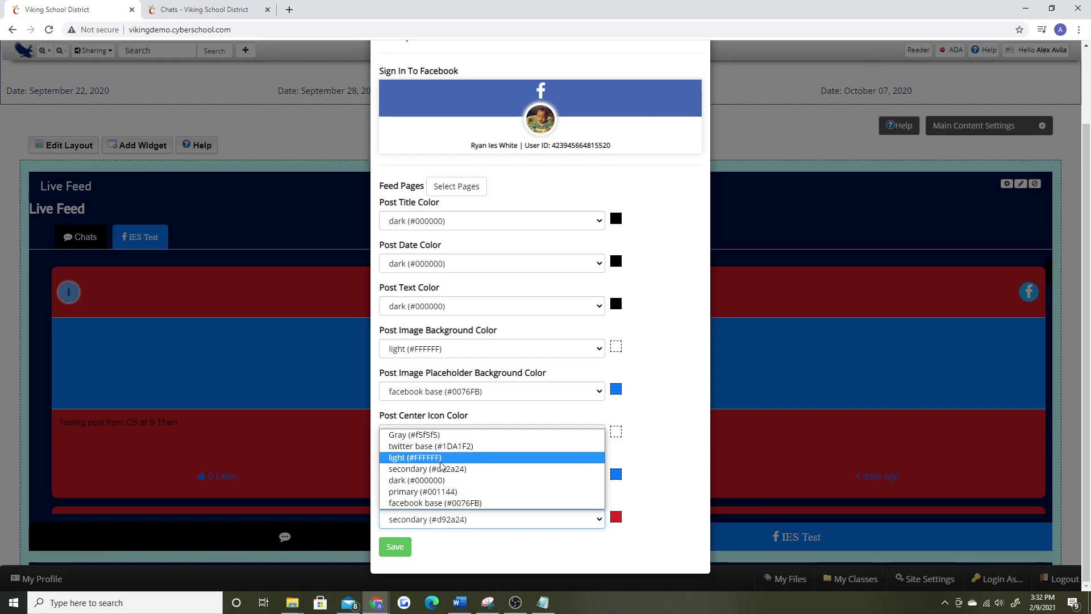
pyautogui.click(513, 458)
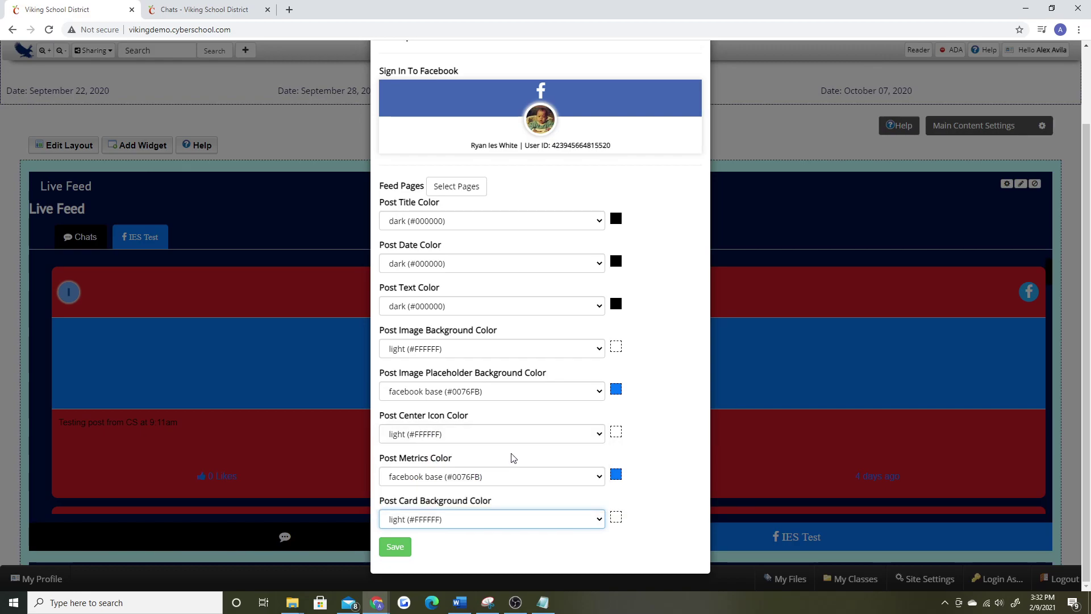
# In the Live Feed's Twitter setup, sign in to Twitter to link the IES/Cyberschool Tech Support account
pyautogui.scroll(2, 522, 406)
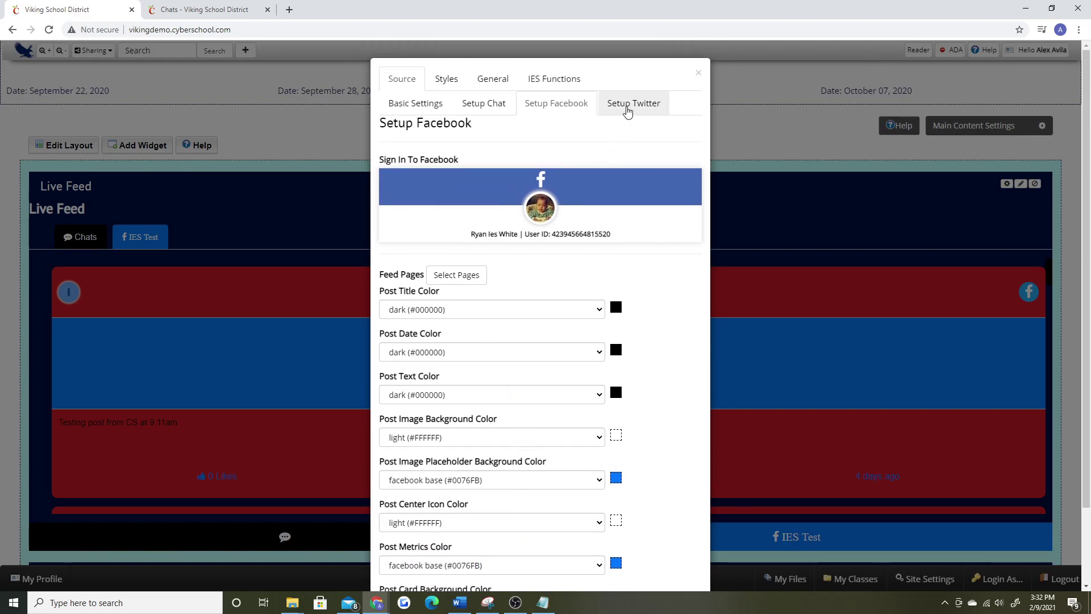
pyautogui.click(628, 108)
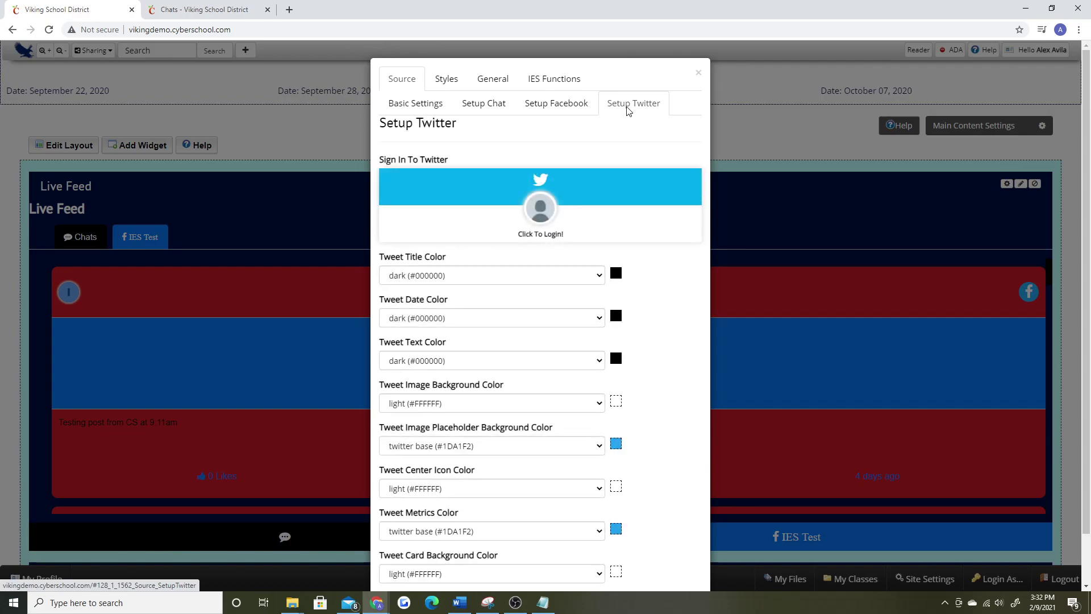
pyautogui.click(542, 210)
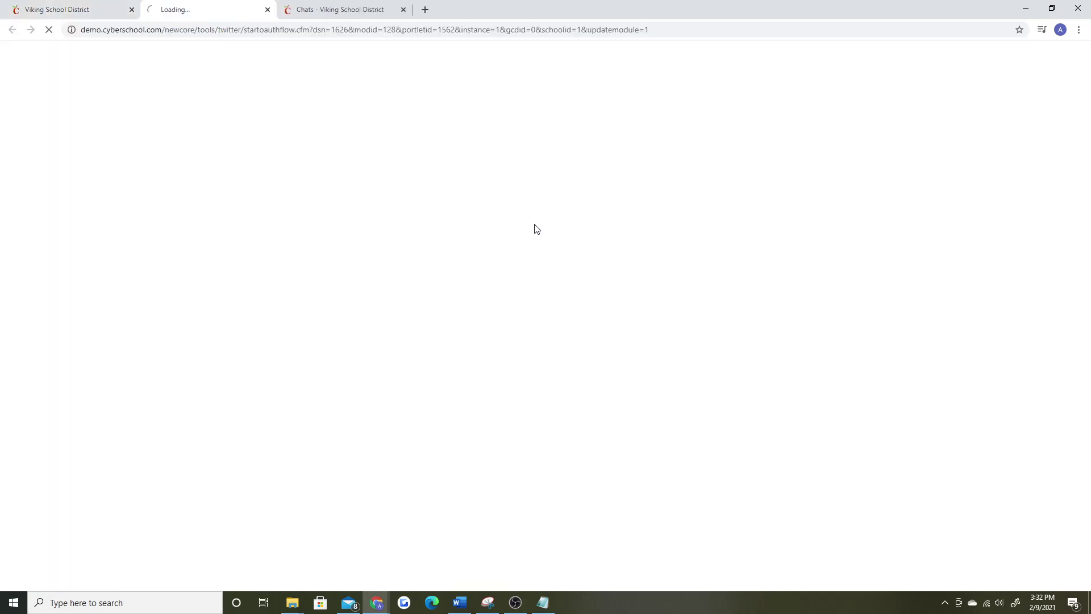
pyautogui.click(392, 153)
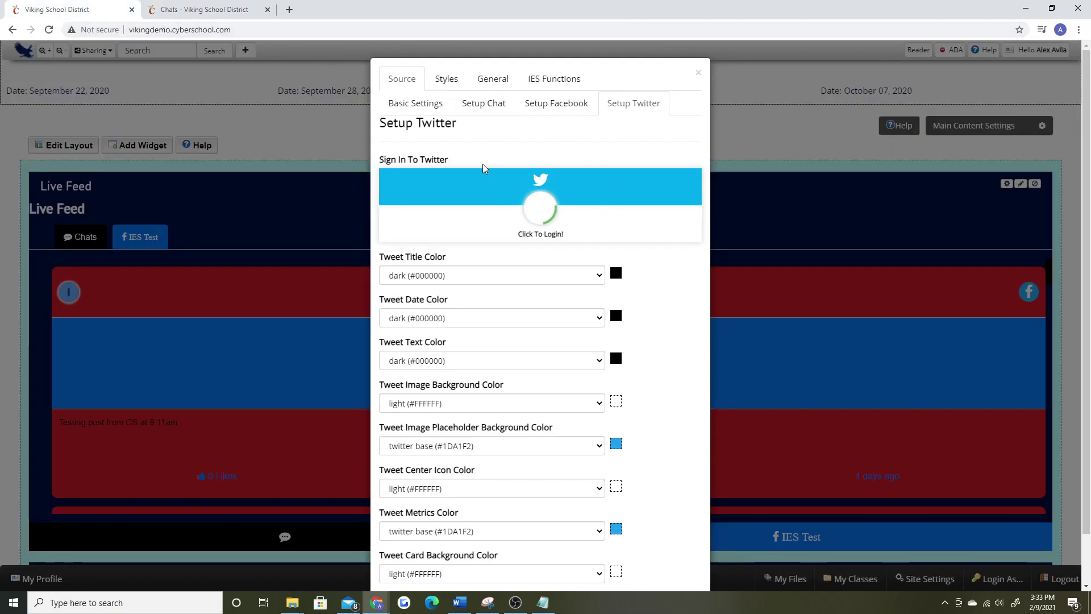
# Save the Twitter setup with its existing tweet colors and show the Twitter feed in the Live Feed widget
pyautogui.scroll(-1, 563, 251)
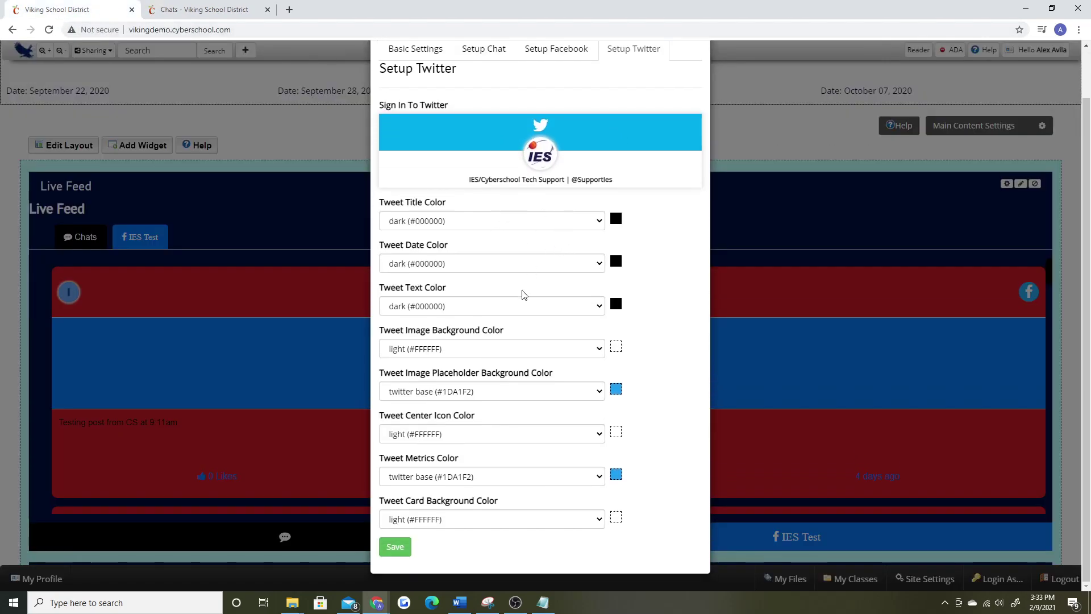
pyautogui.click(398, 546)
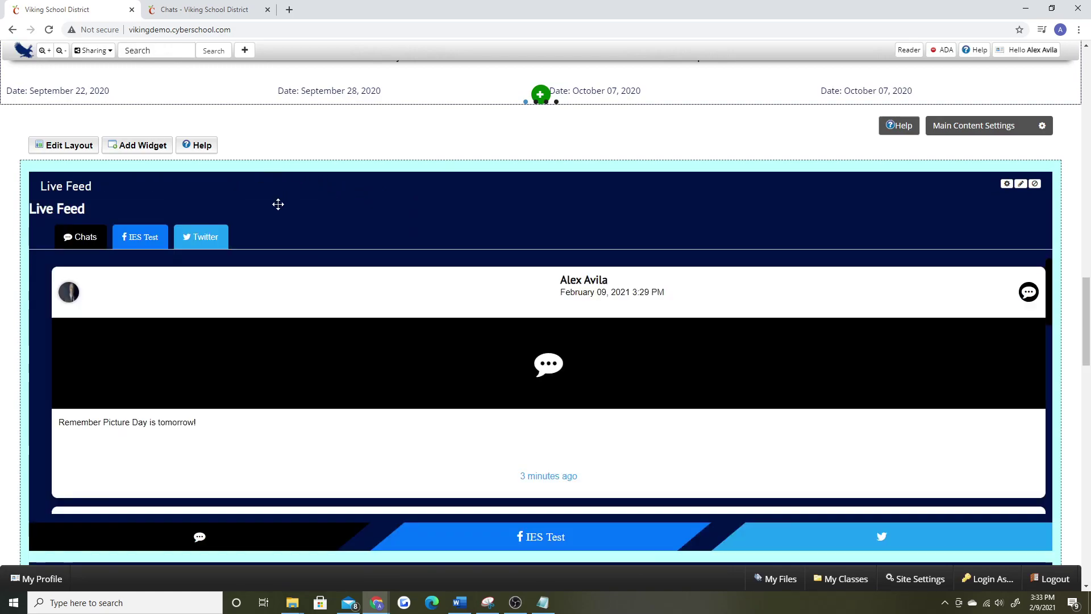
pyautogui.click(211, 237)
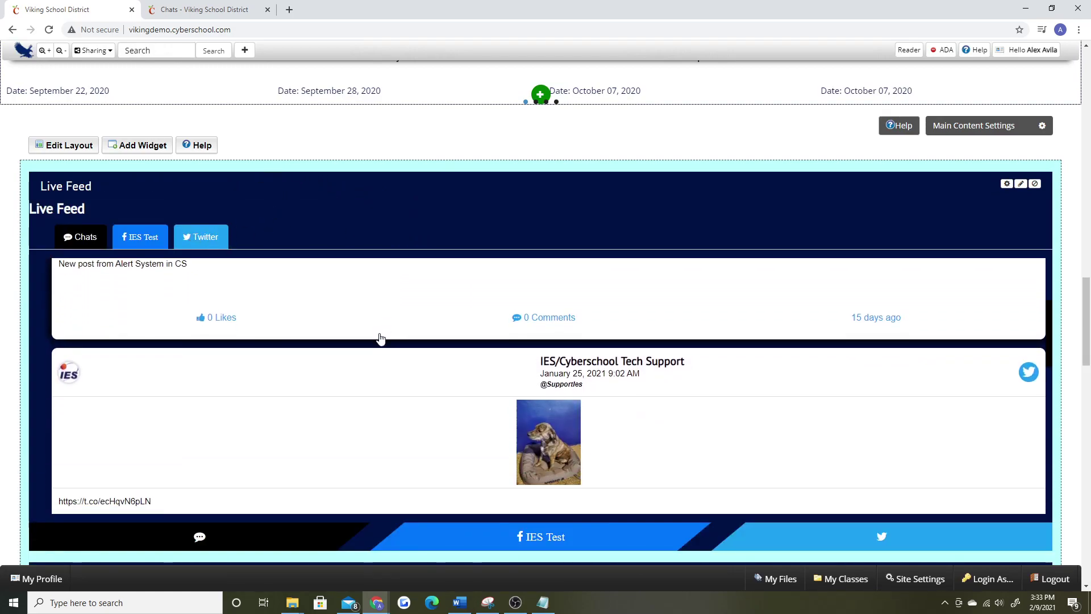
# Look through the Live Feed's tweets, switch to the IES Test Facebook posts, and view the source links beneath the feed
pyautogui.scroll(1, 374, 340)
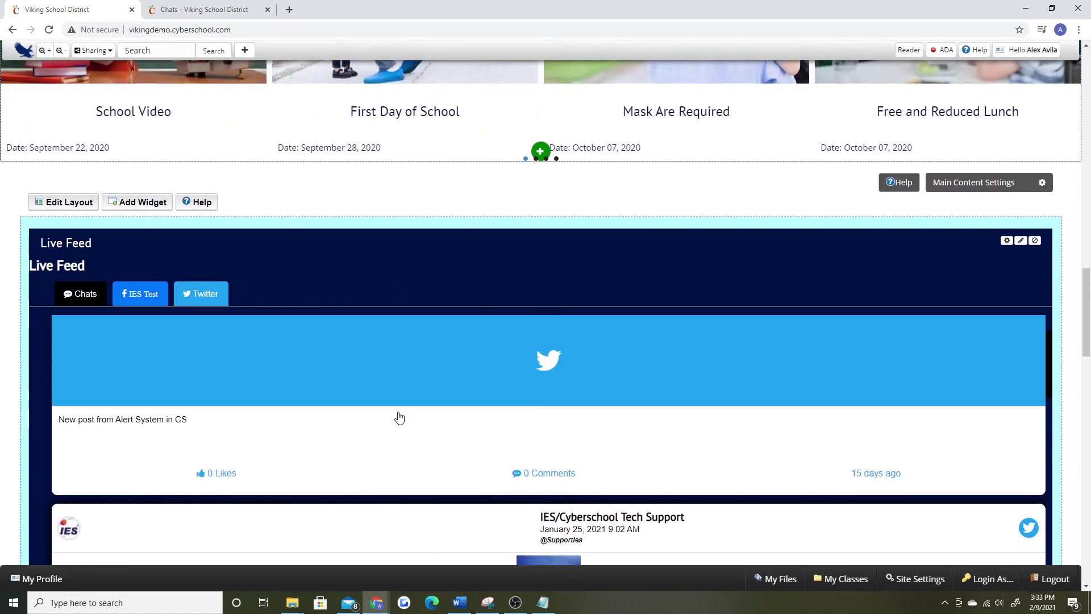
pyautogui.scroll(-2, 291, 265)
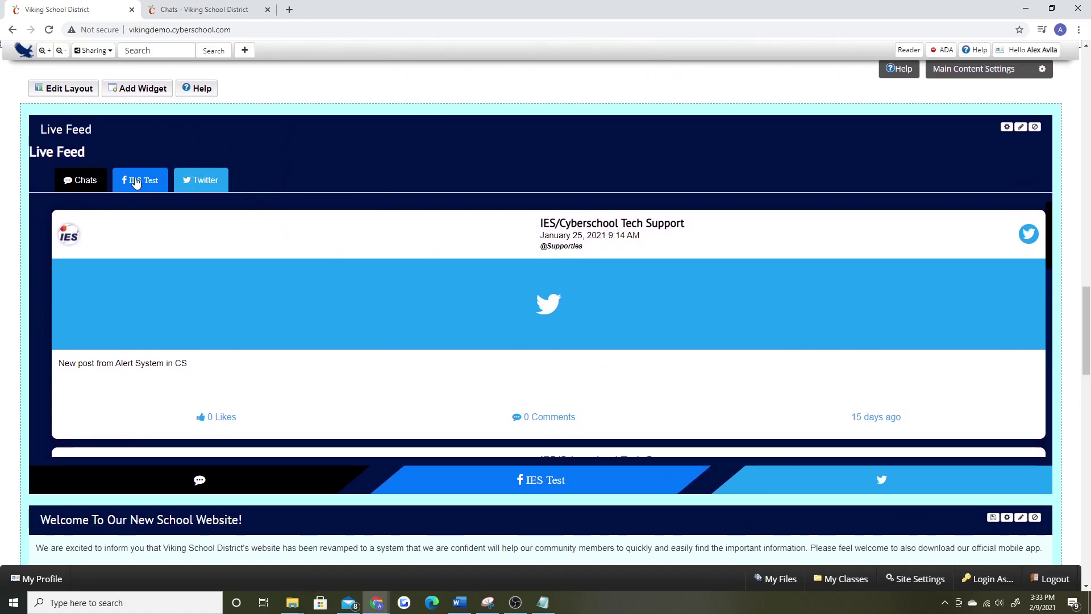
pyautogui.click(135, 181)
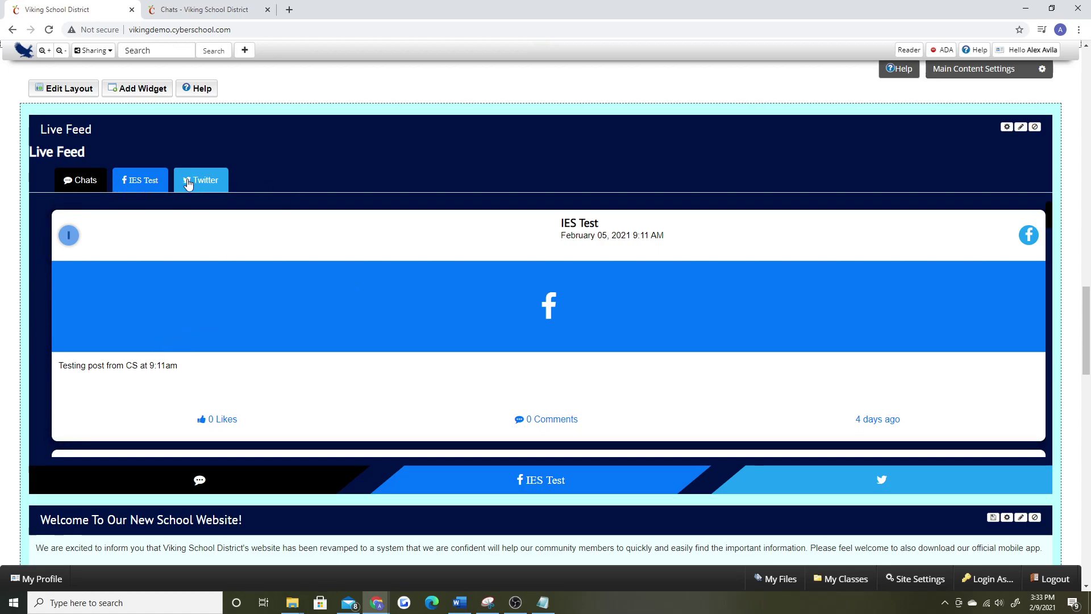
pyautogui.scroll(-1, 351, 176)
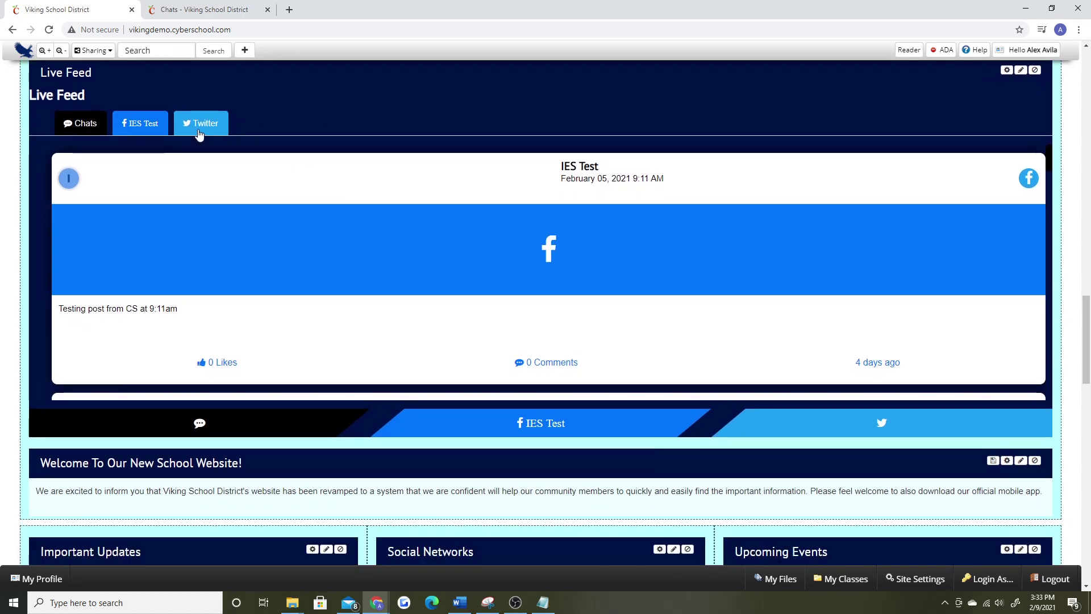
pyautogui.scroll(-1, 244, 137)
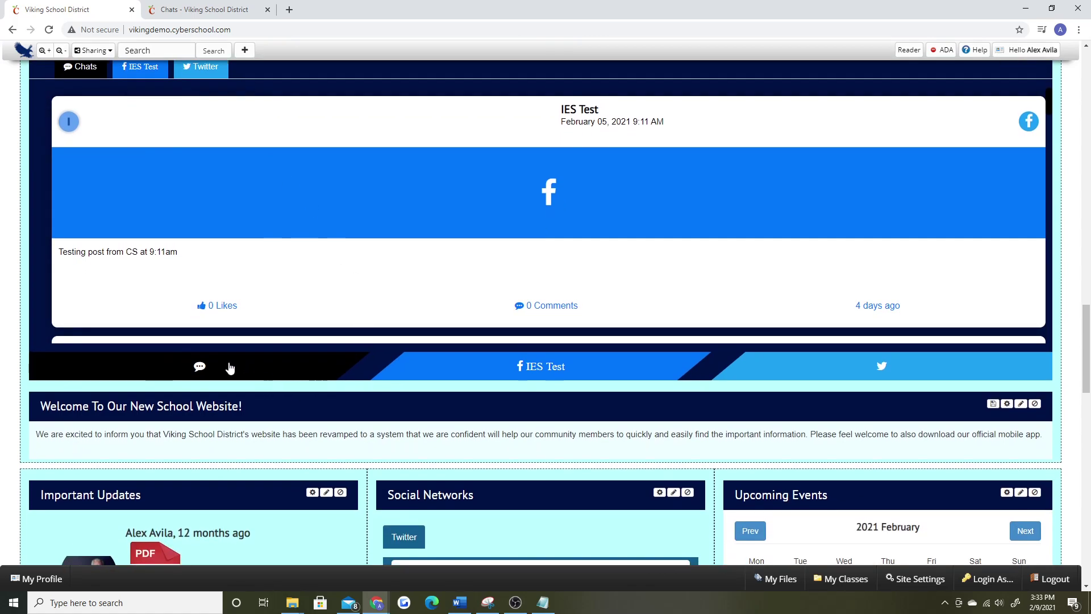
pyautogui.scroll(2, 959, 195)
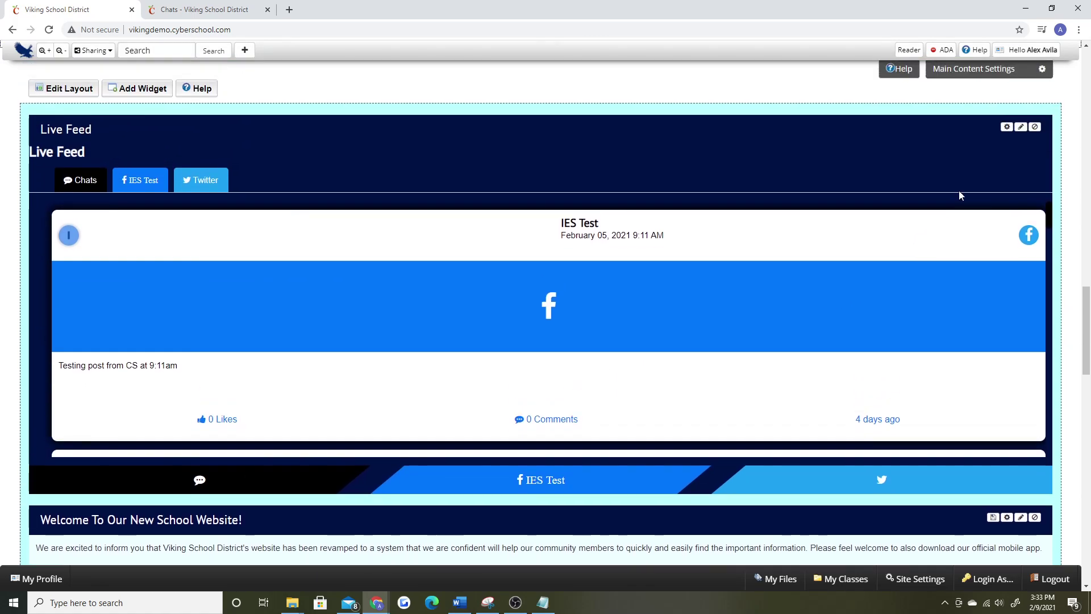
# Set the Live Feed's Minimum Height to 900 px in its basic style settings, save, and look over the resized widget
pyautogui.click(1007, 128)
pyautogui.click(455, 81)
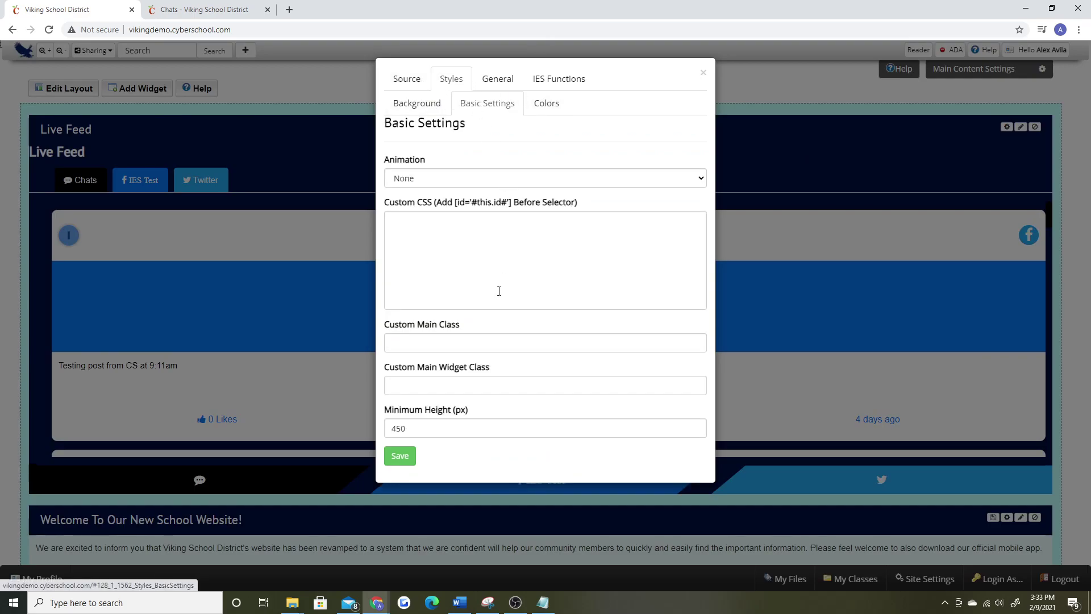
pyautogui.doubleClick(424, 429)
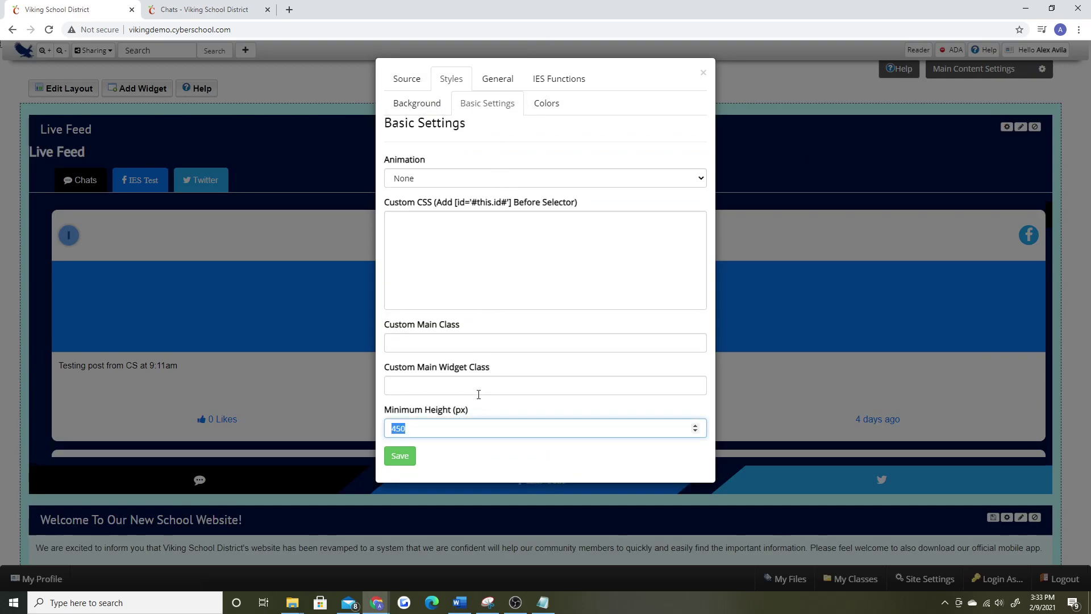
pyautogui.write('900')
pyautogui.press('Tab')
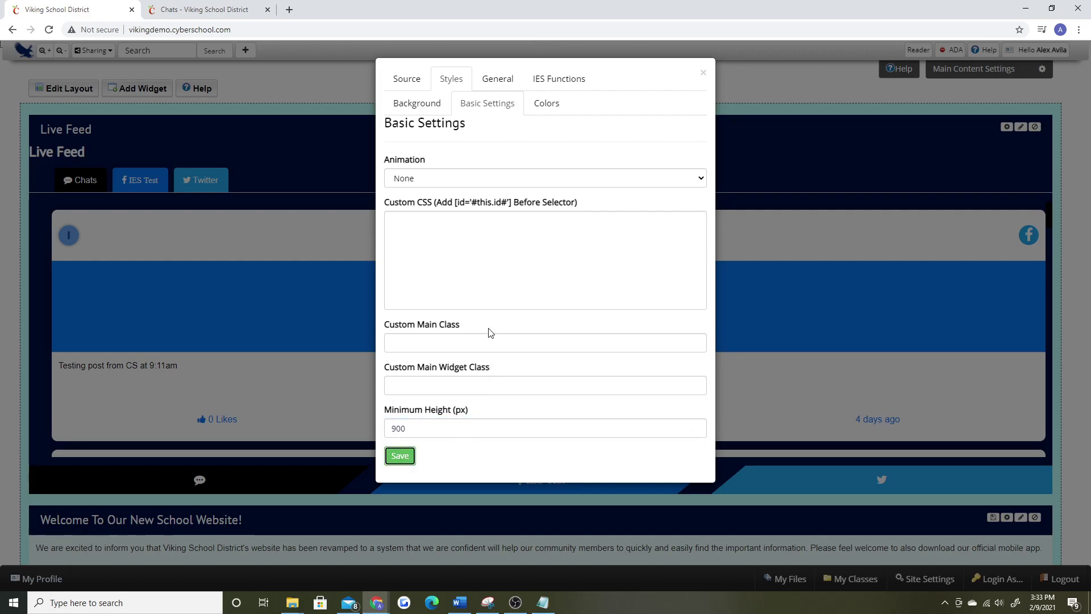
pyautogui.press('Return')
pyautogui.scroll(-7, 489, 252)
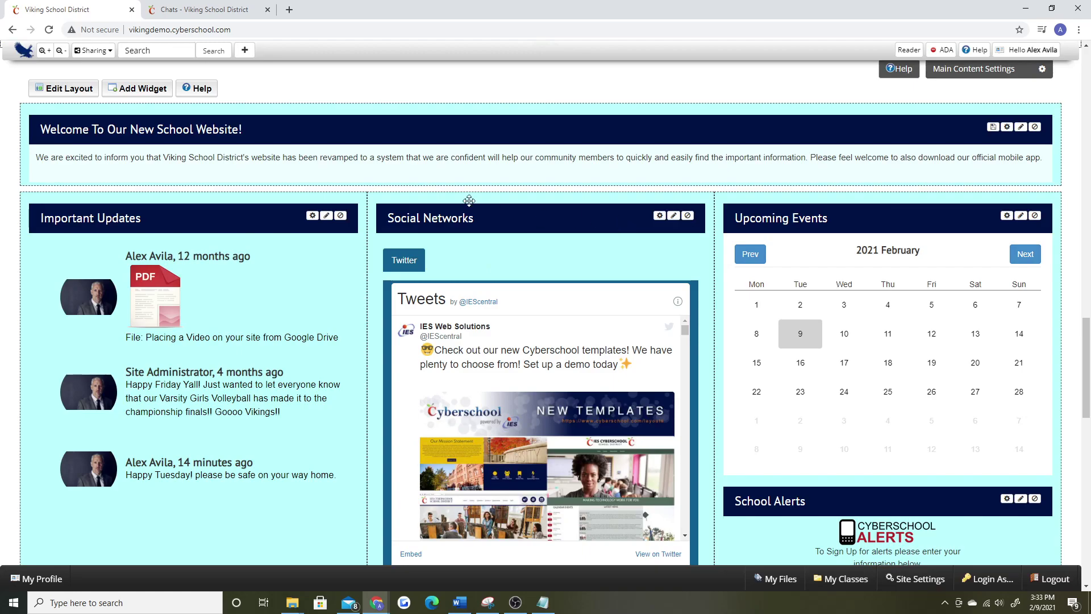
pyautogui.scroll(-3, 1062, 152)
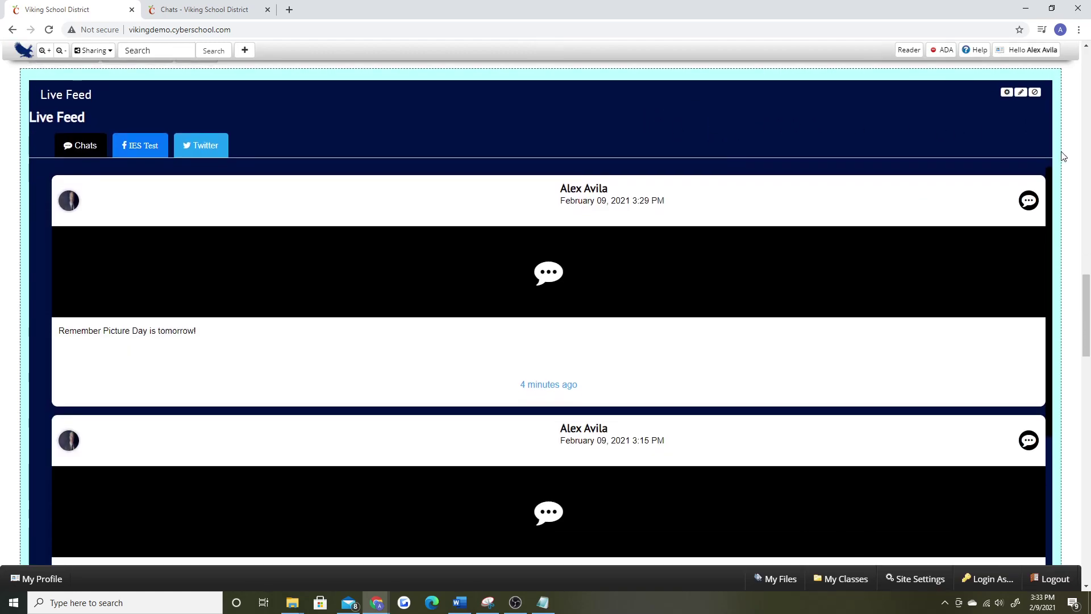
pyautogui.scroll(-3, 1064, 162)
pyautogui.scroll(3, 1066, 168)
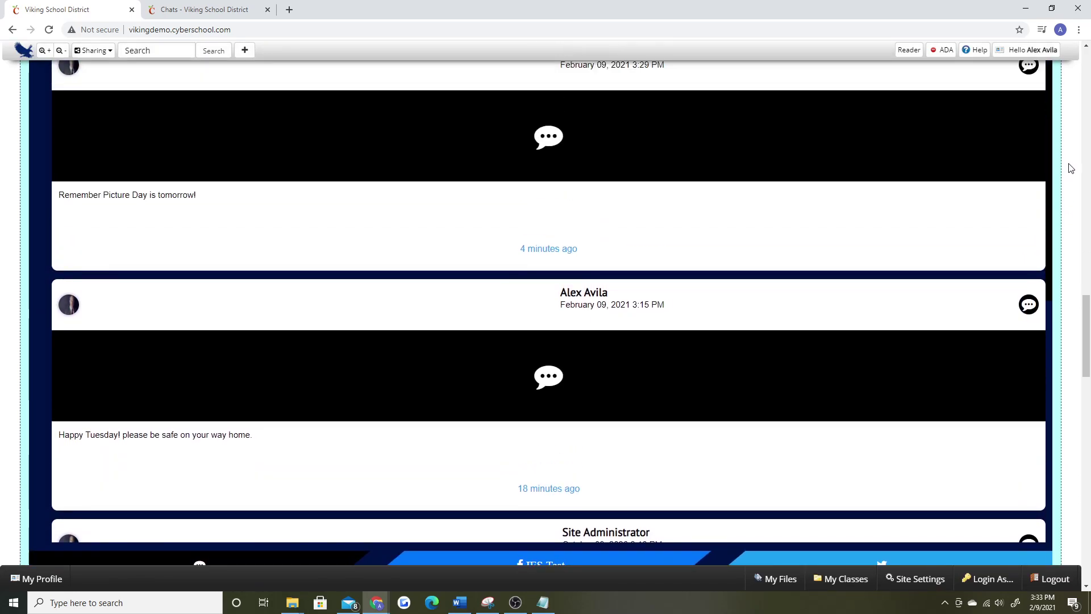
# Open the linked IES Test Facebook page and Twitter page from beneath the Live Feed in new tabs, and close both tabs
pyautogui.scroll(-3, 1061, 176)
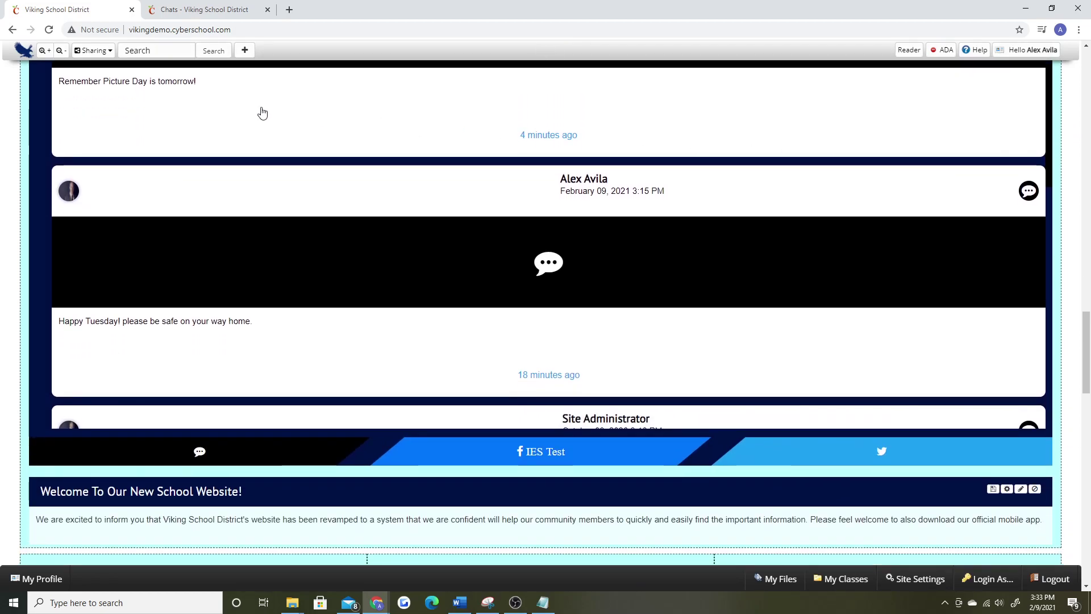
pyautogui.rightClick(544, 454)
pyautogui.click(575, 466)
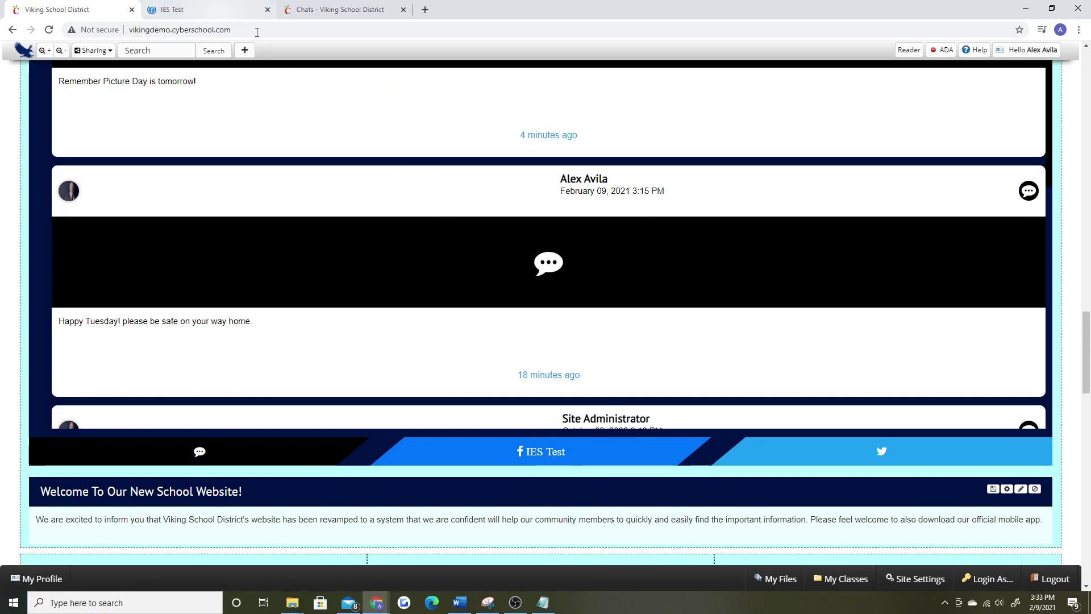
pyautogui.rightClick(868, 459)
pyautogui.click(901, 467)
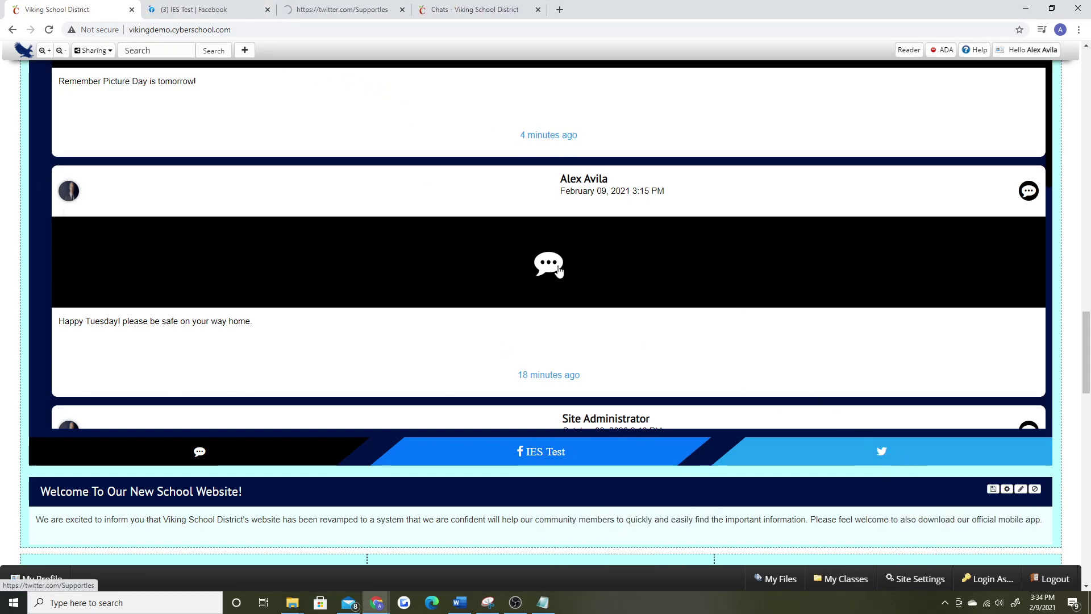
pyautogui.click(266, 10)
pyautogui.click(266, 9)
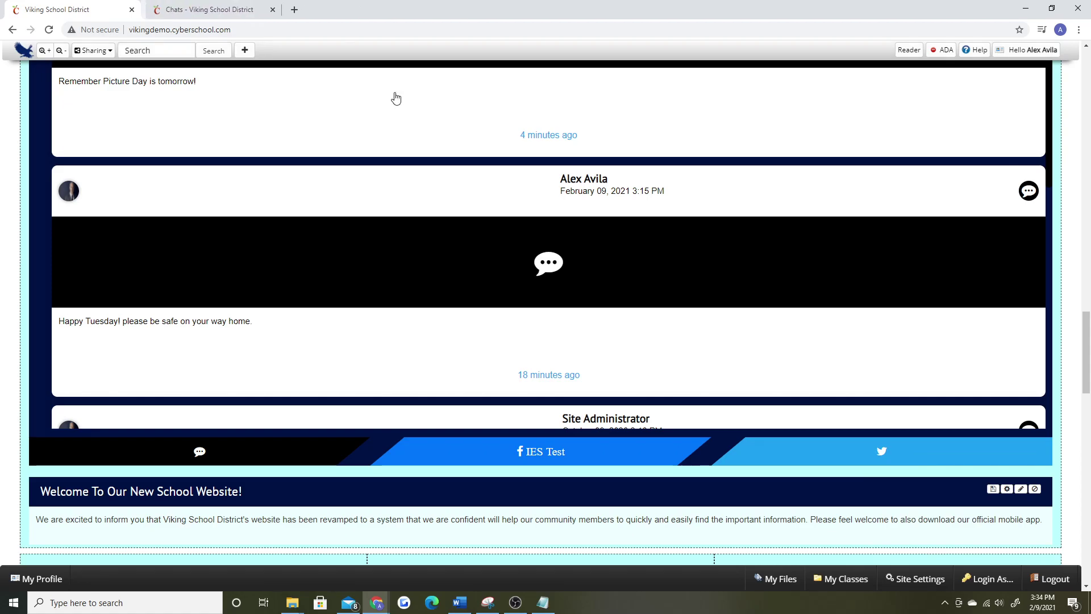
# Check which feeds are enabled in the Live Feed's basic source settings and close them without changes
pyautogui.scroll(3, 398, 256)
pyautogui.scroll(5, 389, 263)
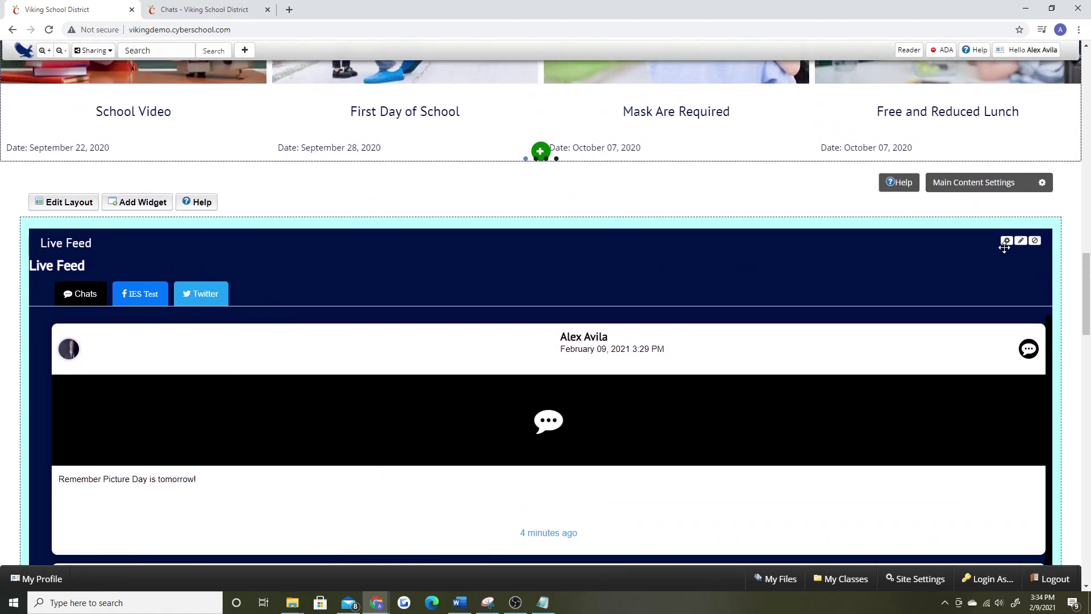
pyautogui.click(1005, 241)
pyautogui.click(397, 78)
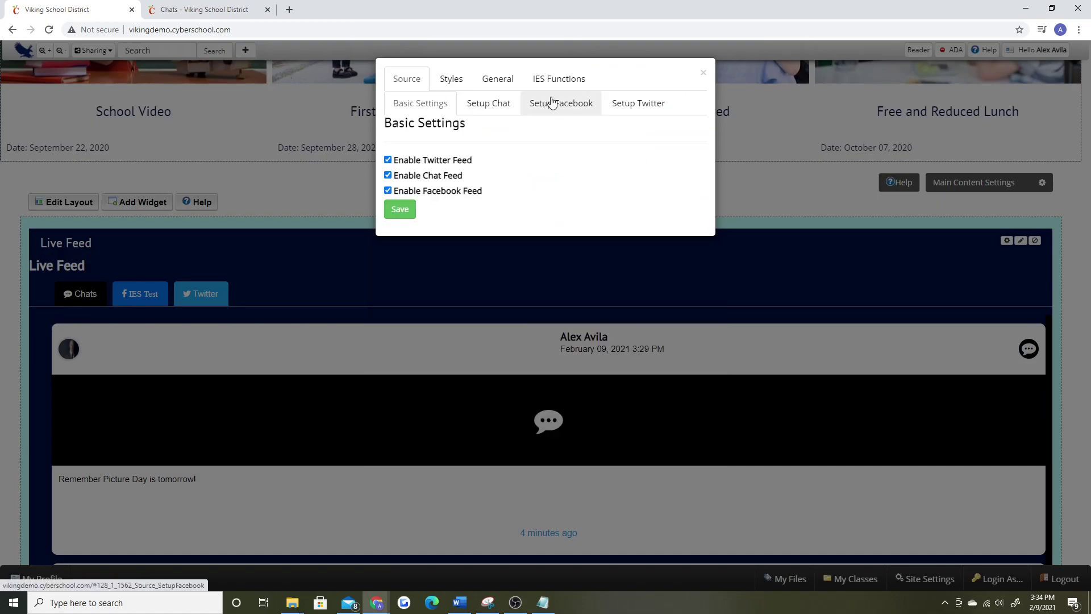
pyautogui.click(703, 72)
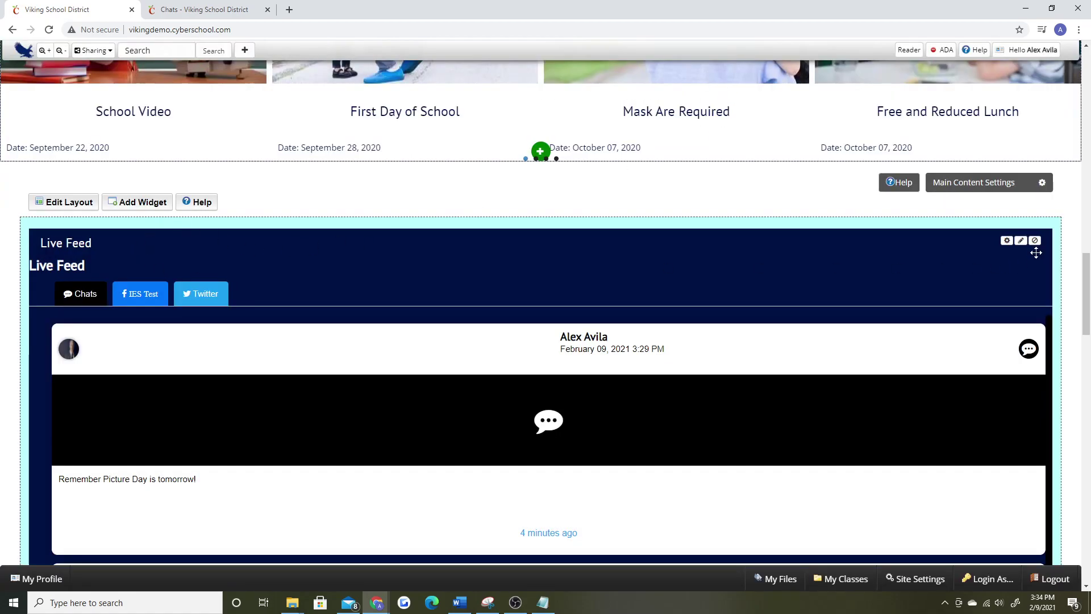
pyautogui.click(1007, 241)
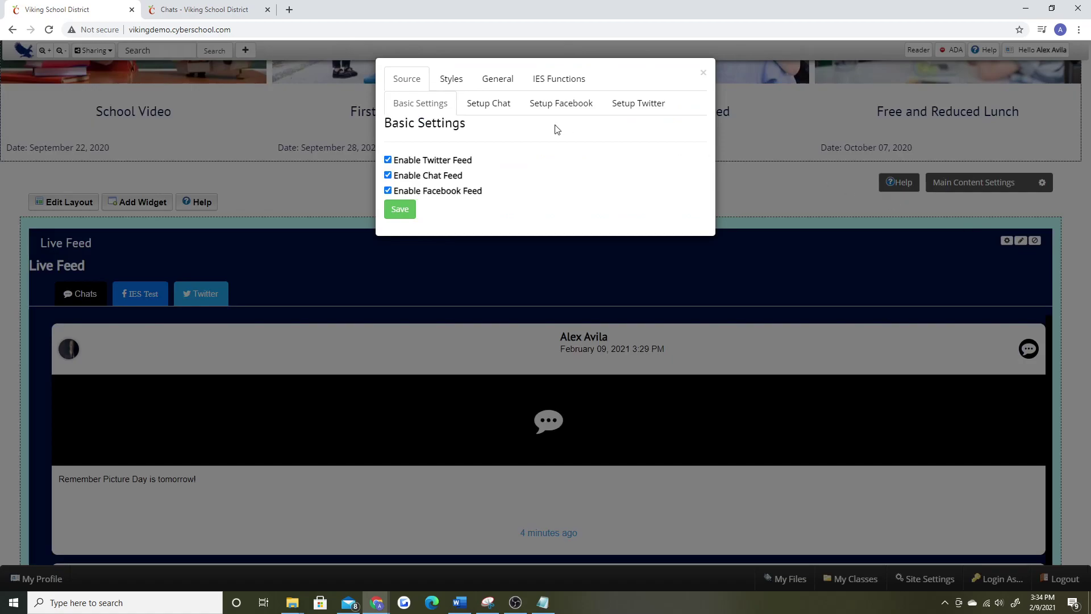
pyautogui.click(705, 74)
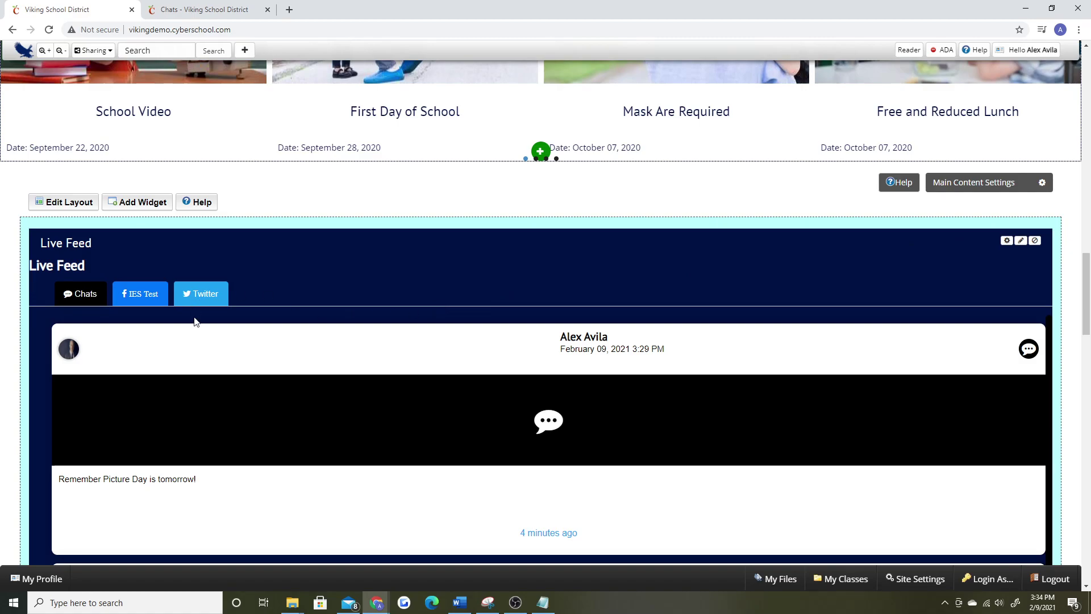
# View the Facebook page selection in the Live Feed's Facebook setup and close it without changing the selected pages
pyautogui.scroll(-2, 302, 239)
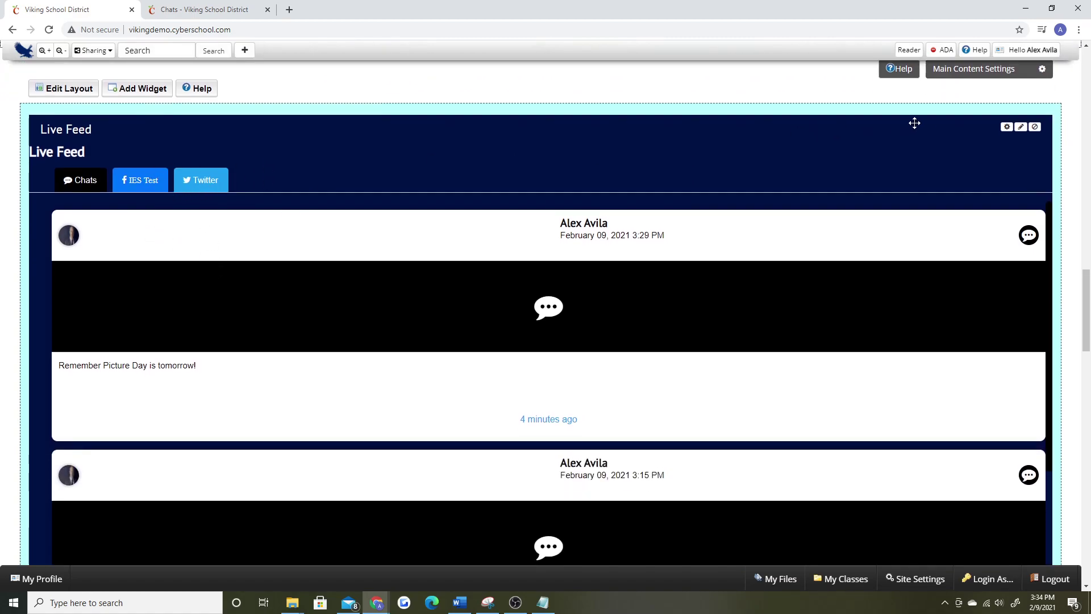
pyautogui.click(1007, 126)
pyautogui.click(514, 106)
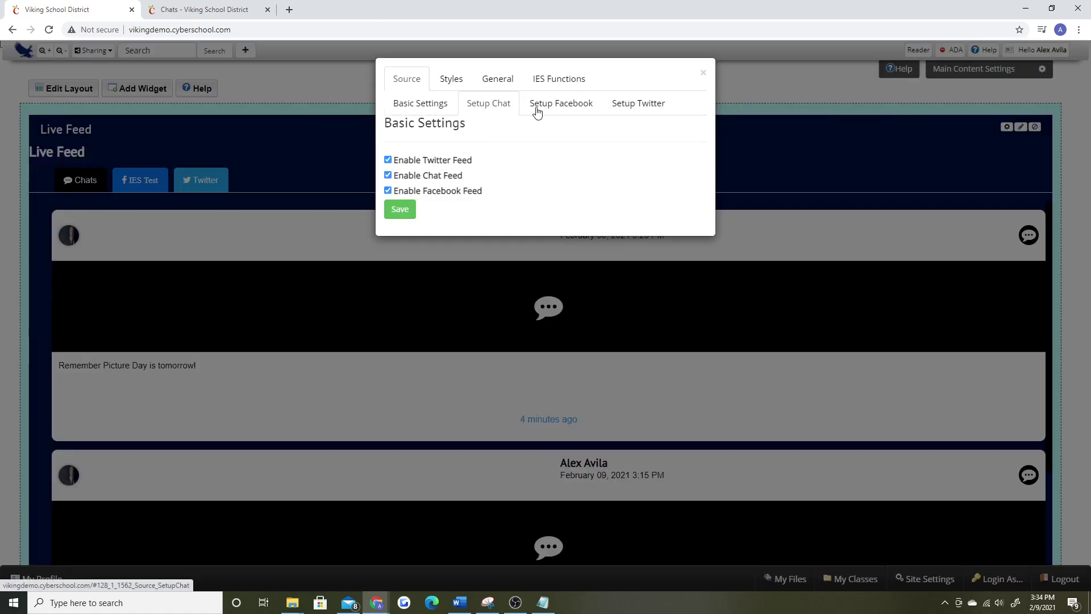
pyautogui.click(566, 105)
pyautogui.click(454, 275)
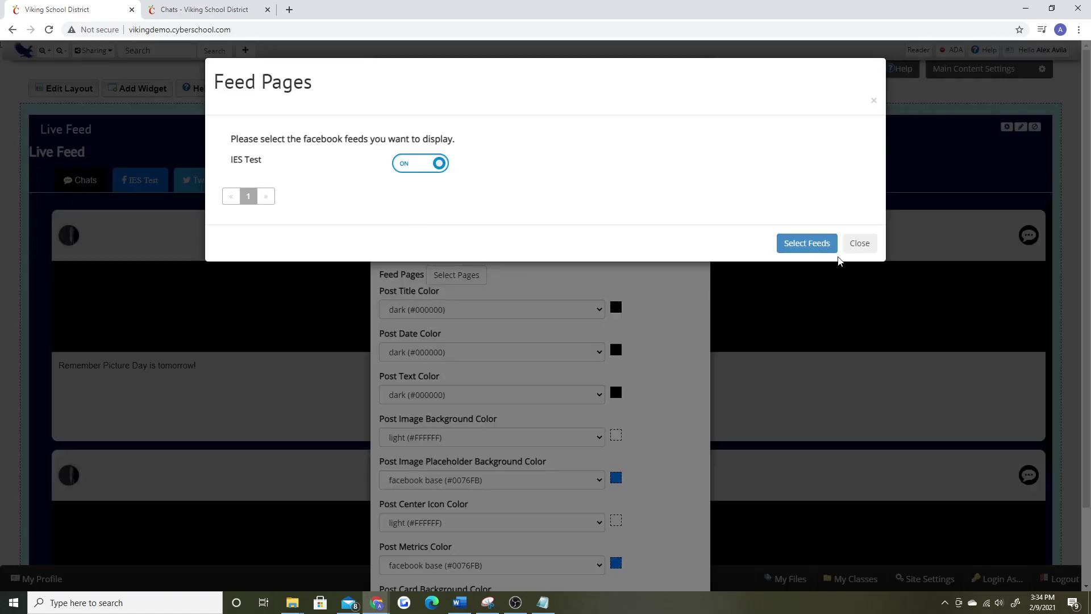
pyautogui.click(859, 243)
pyautogui.click(698, 75)
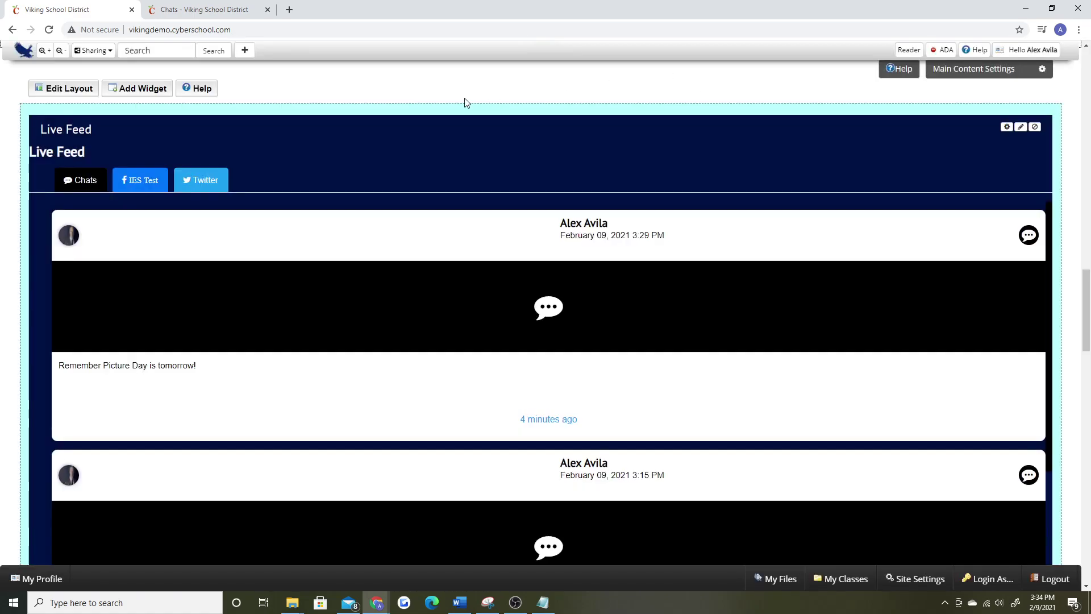
# Disable the Chat Feed in the Live Feed's basic source settings, save, and look over the remaining Facebook and Twitter feeds
pyautogui.click(1006, 128)
pyautogui.click(420, 105)
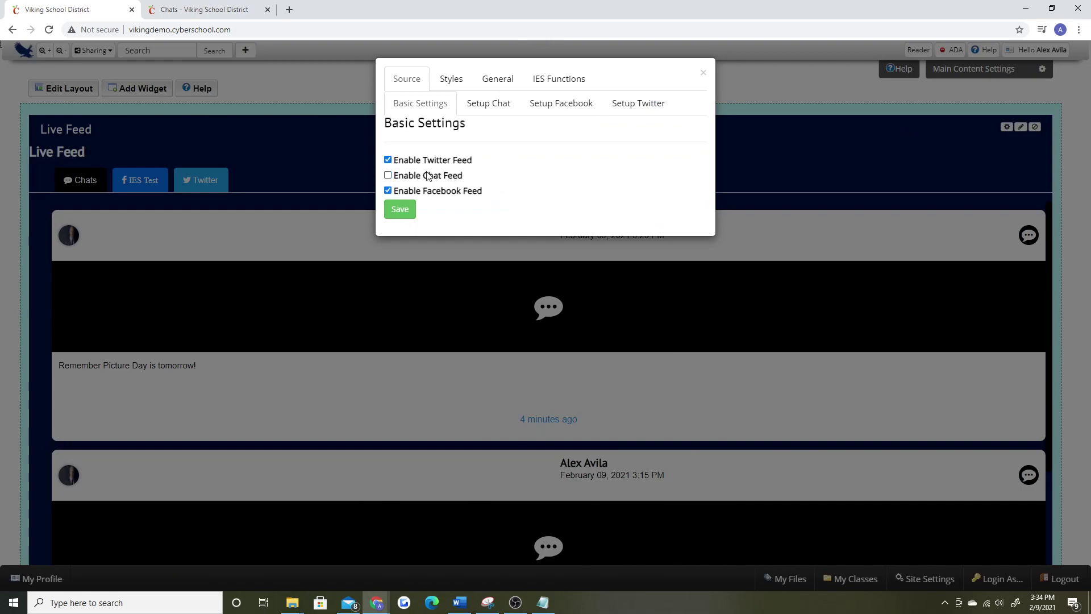
pyautogui.click(400, 209)
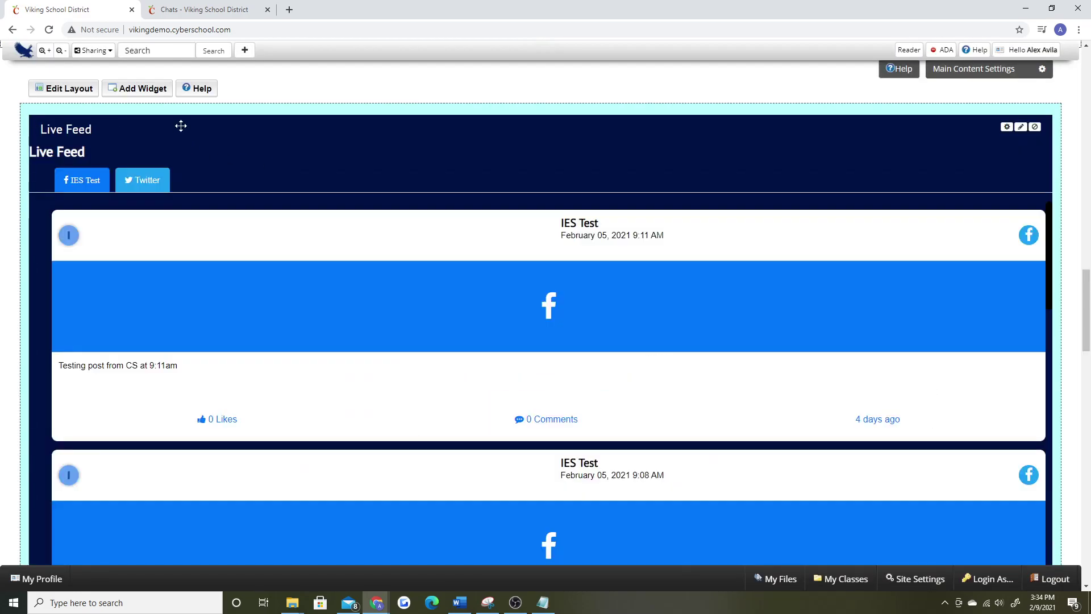
pyautogui.scroll(-1, 277, 138)
pyautogui.scroll(-1, 278, 161)
pyautogui.scroll(1, 267, 145)
pyautogui.scroll(3, 322, 132)
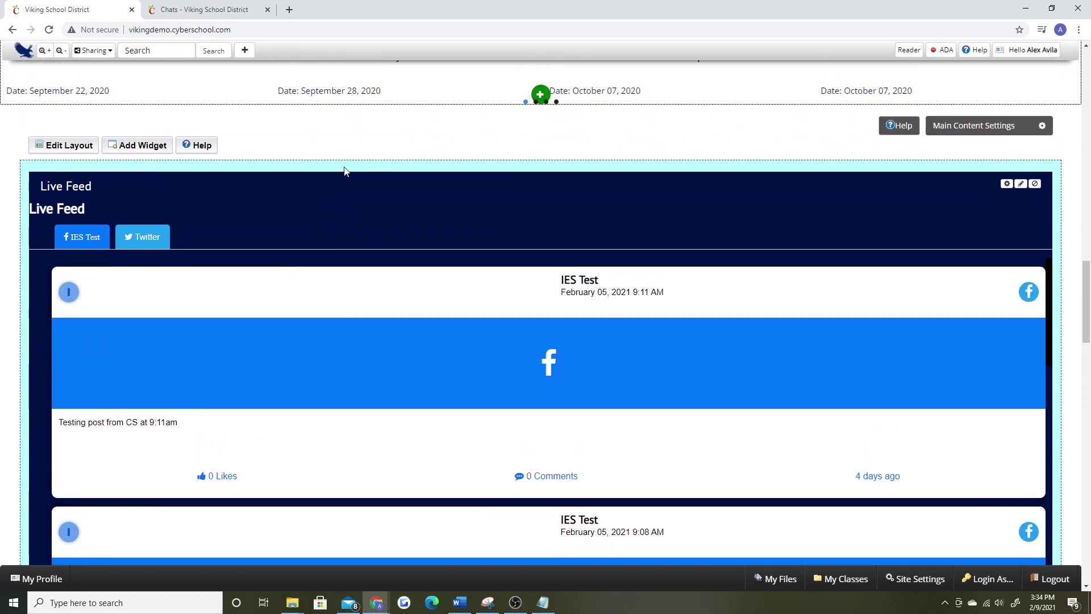